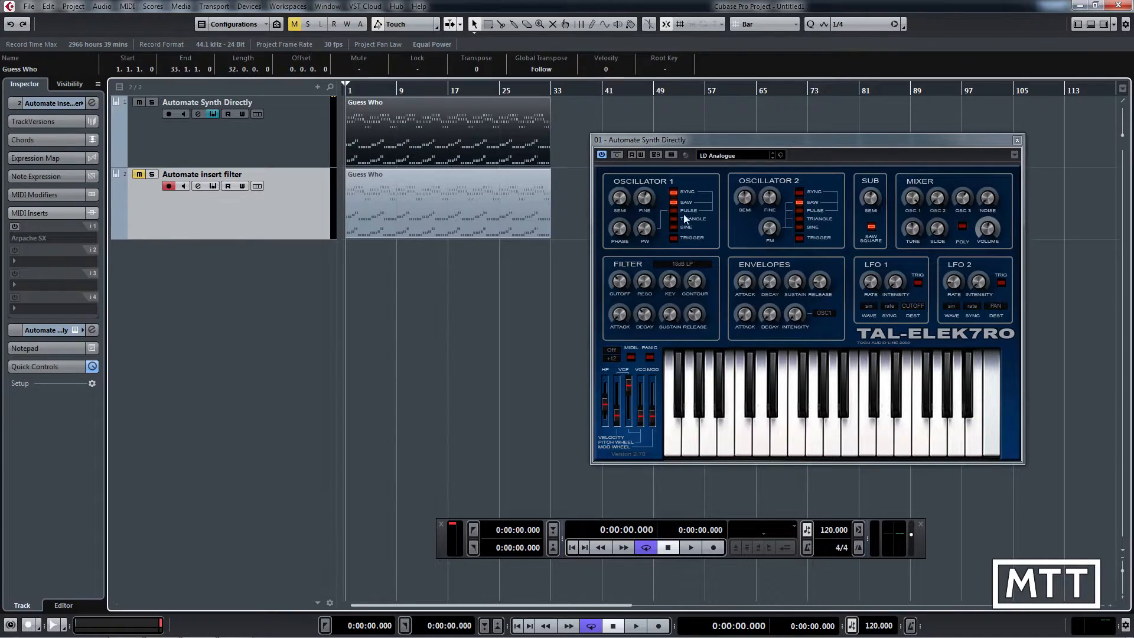
Reduce the Automate insert filter track's height, and audition the Automate Synth Directly track while sweeping the synth's filter cutoff
drag(306, 237, 306, 193)
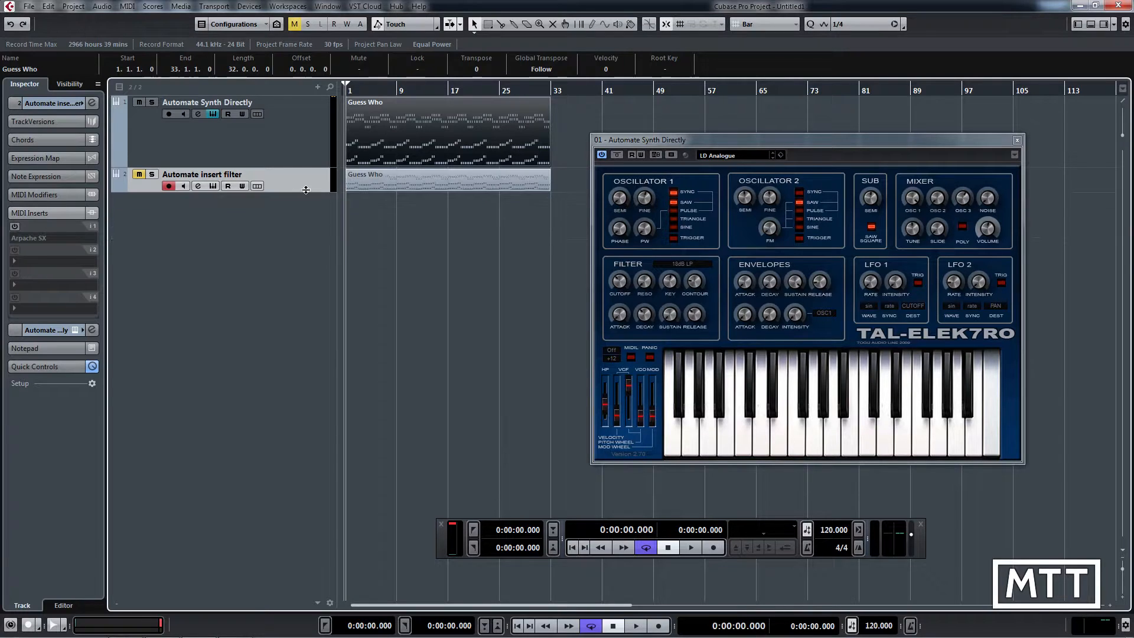
click(299, 151)
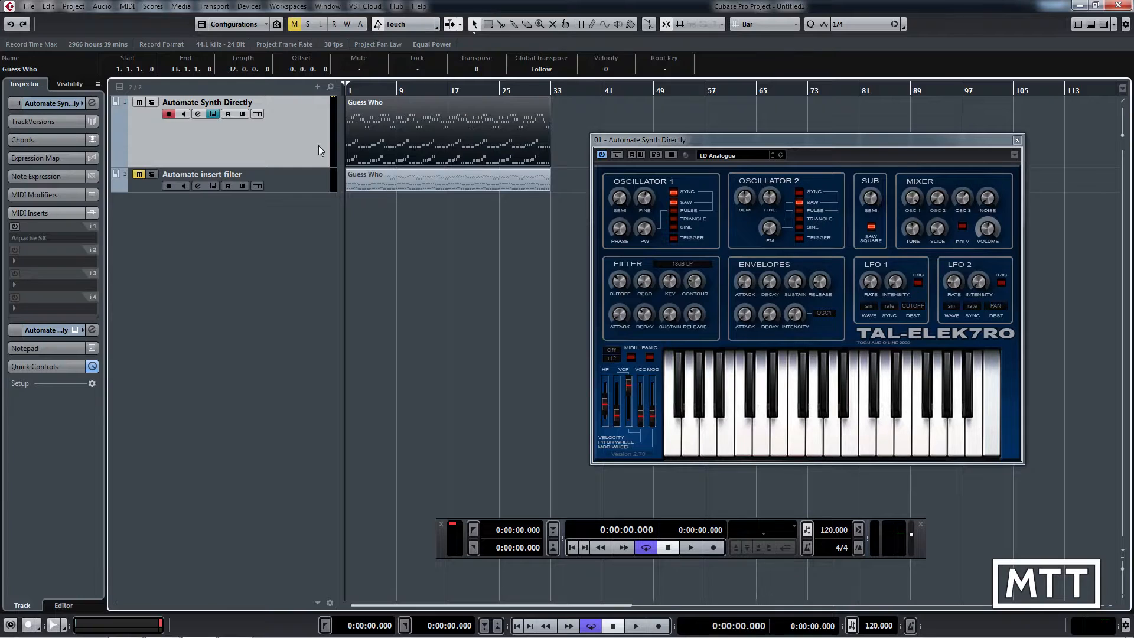
key(space)
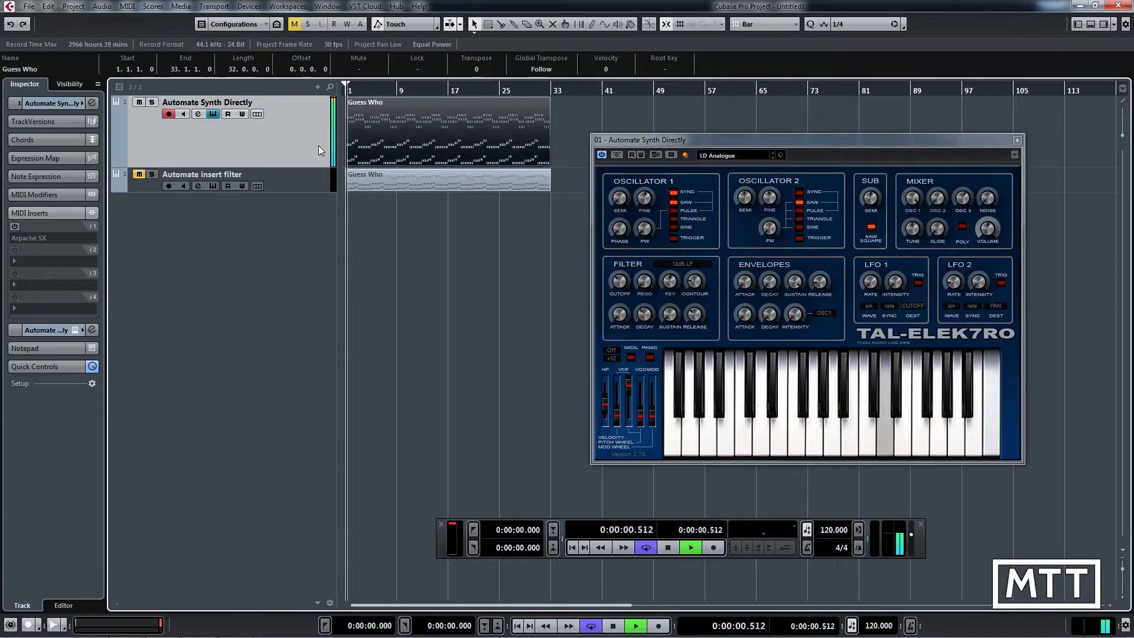
drag(614, 277, 614, 309)
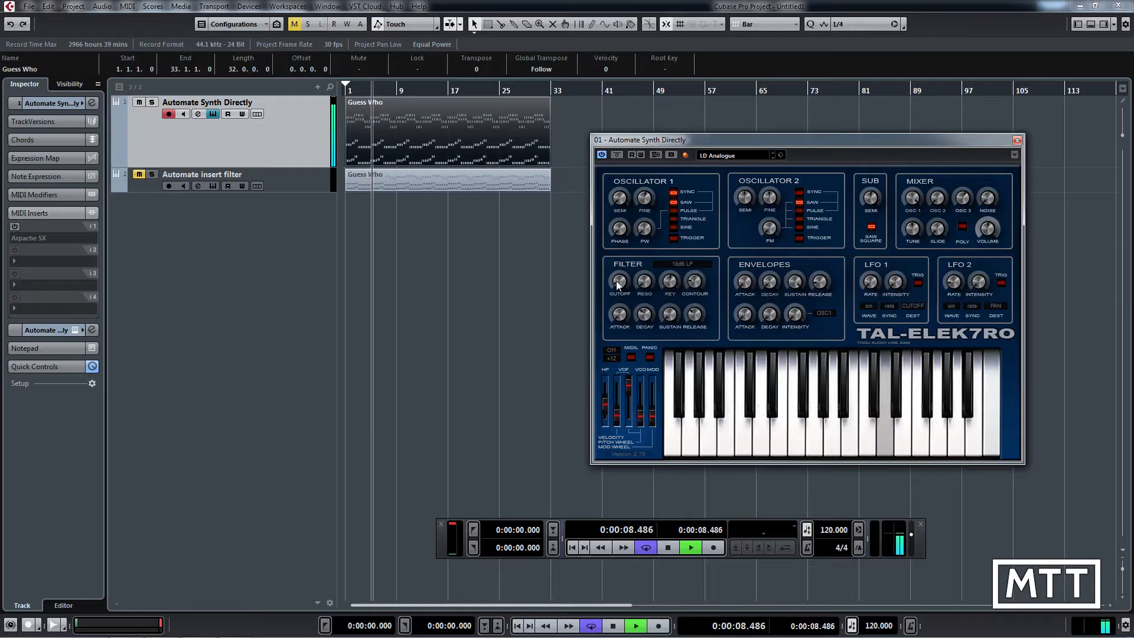
key(space)
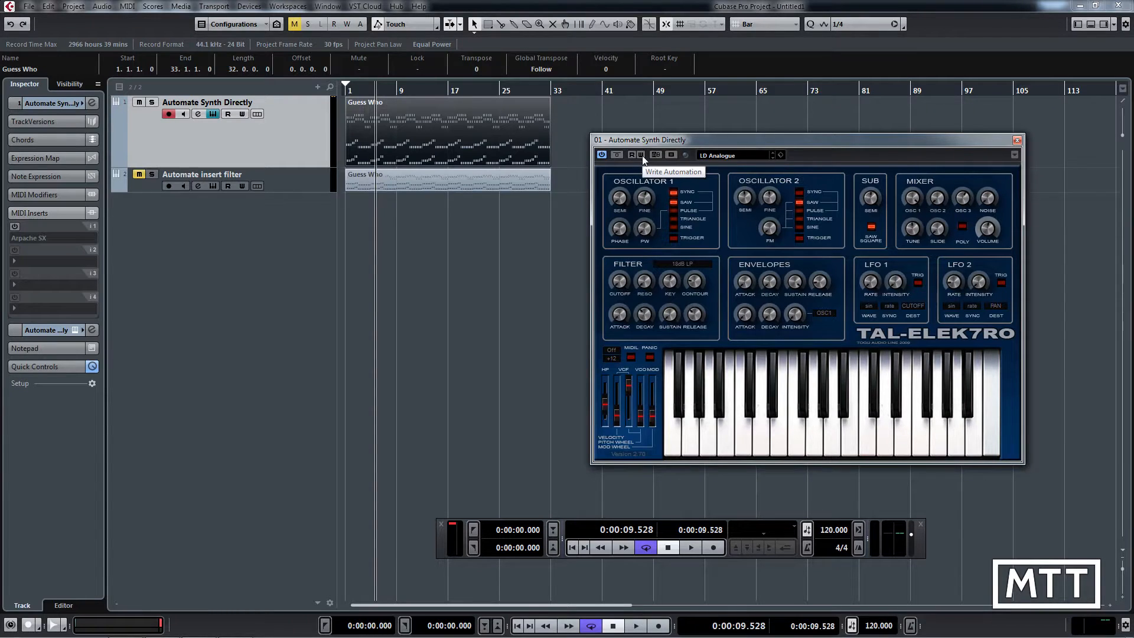
key(Home)
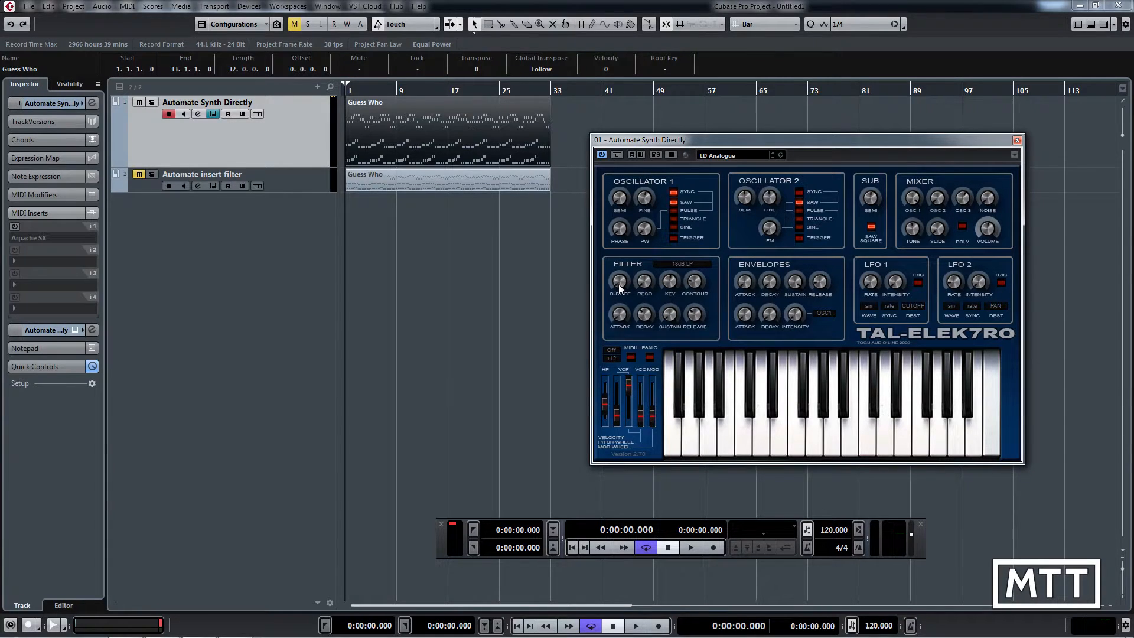
Record filter cutoff movements from the project start with the synth's Write automation enabled, and turn Write off after stopping playback
click(641, 155)
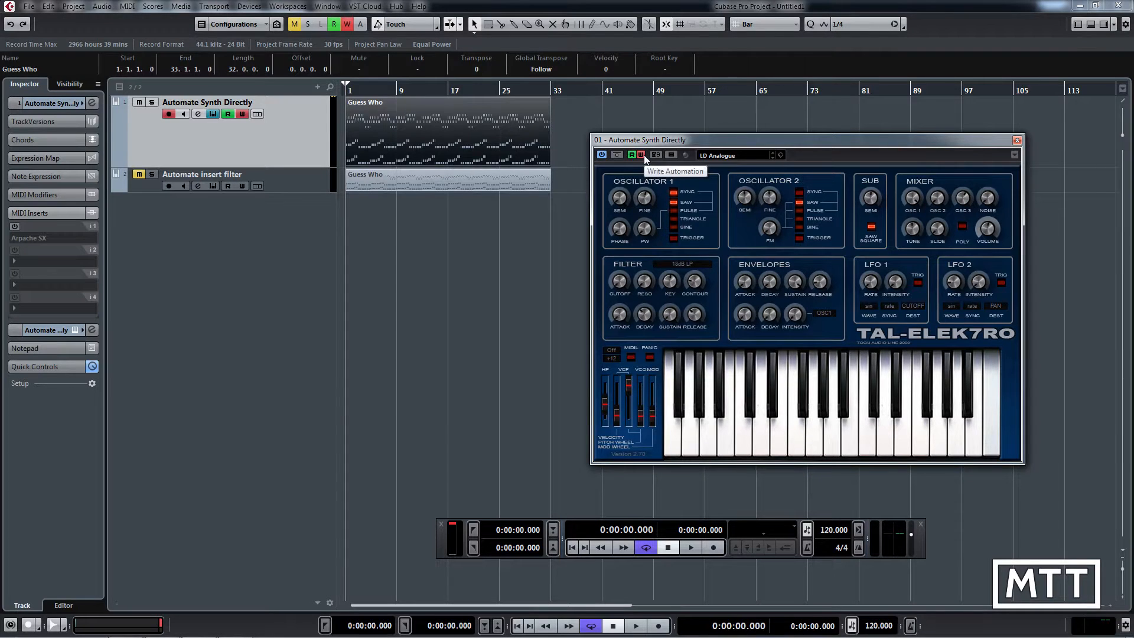
key(space)
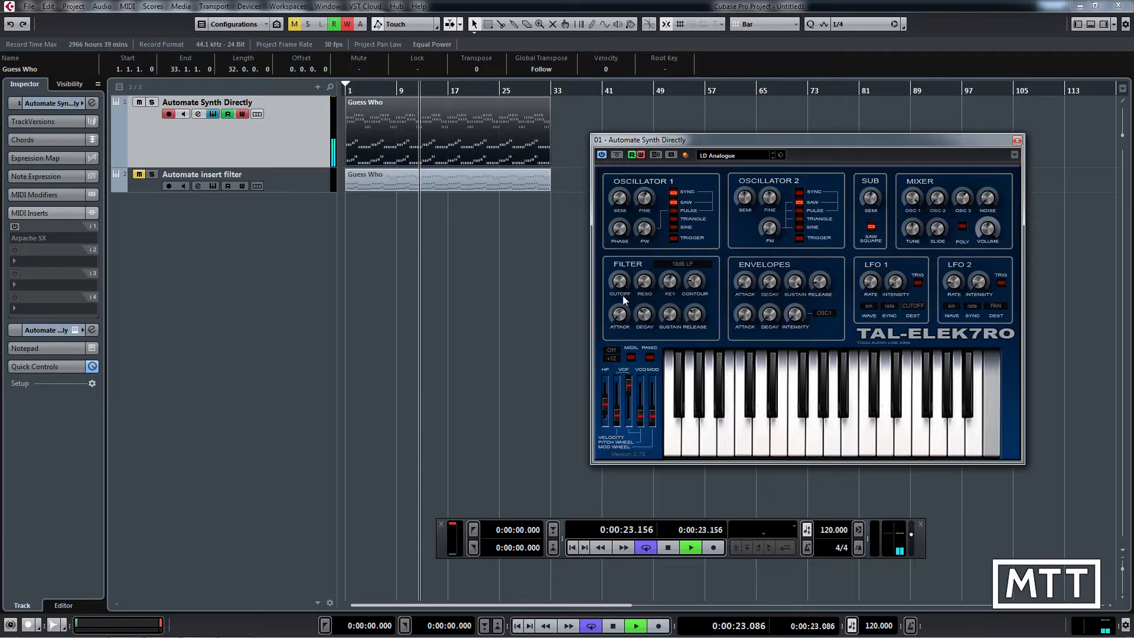
key(space)
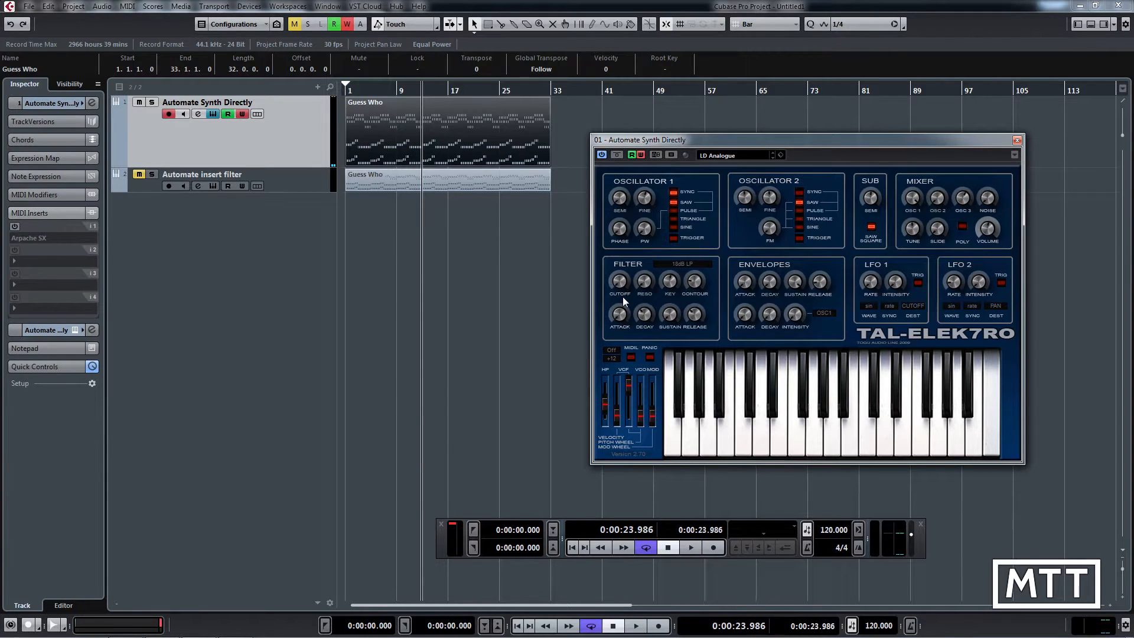
click(641, 155)
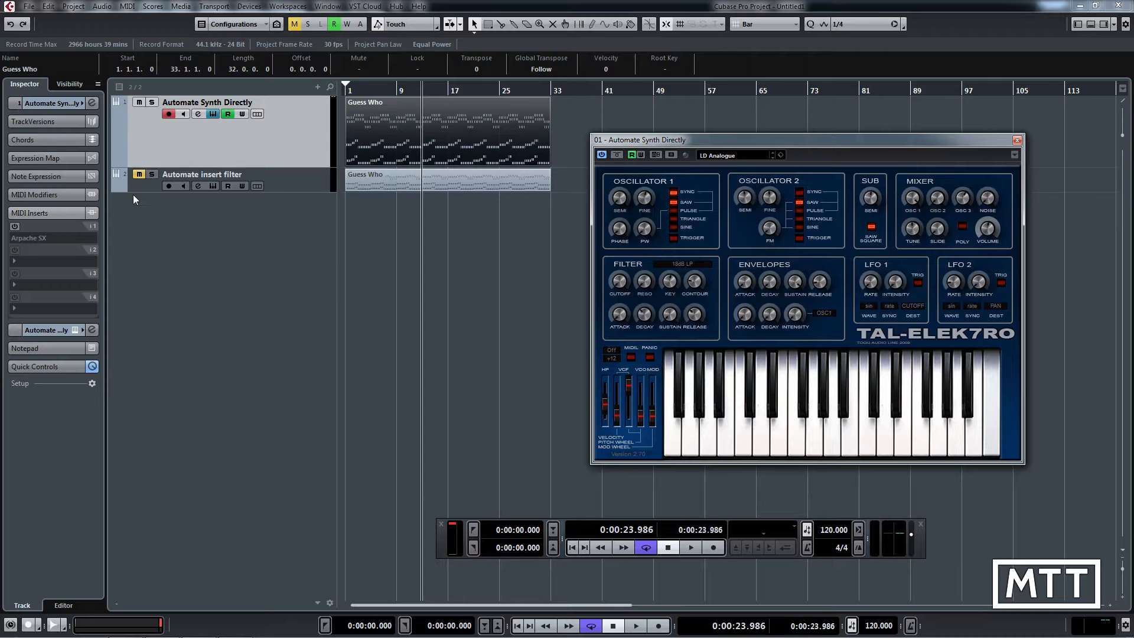
Show the Automate Synth Directly track's automation lane, assign it to the synth's CUTOFF parameter, and make the lane taller
click(118, 160)
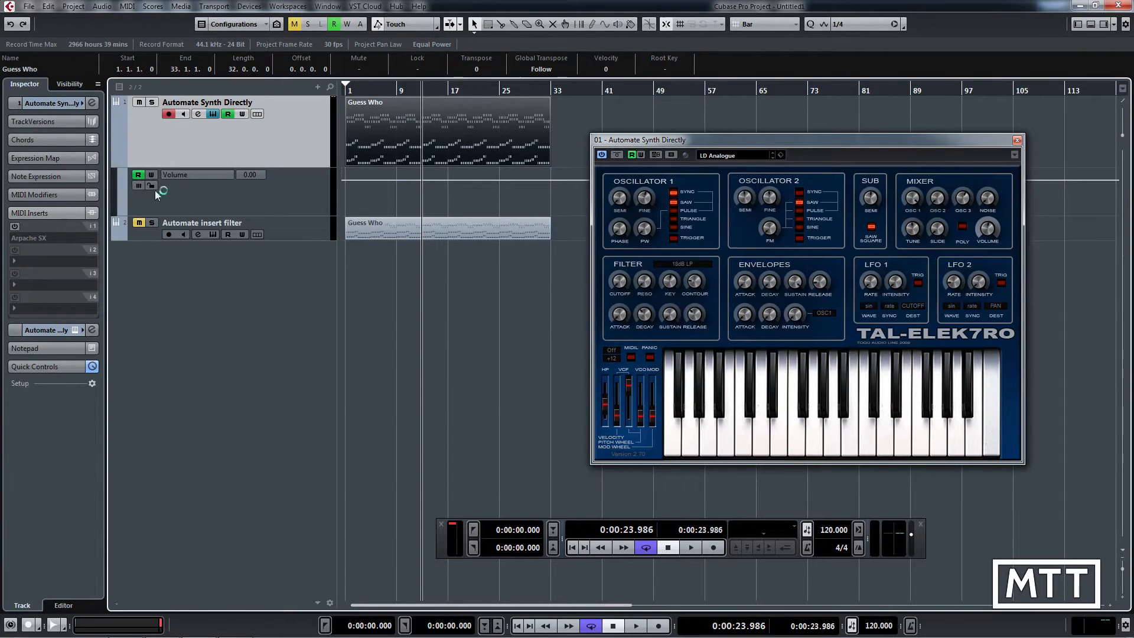
click(183, 175)
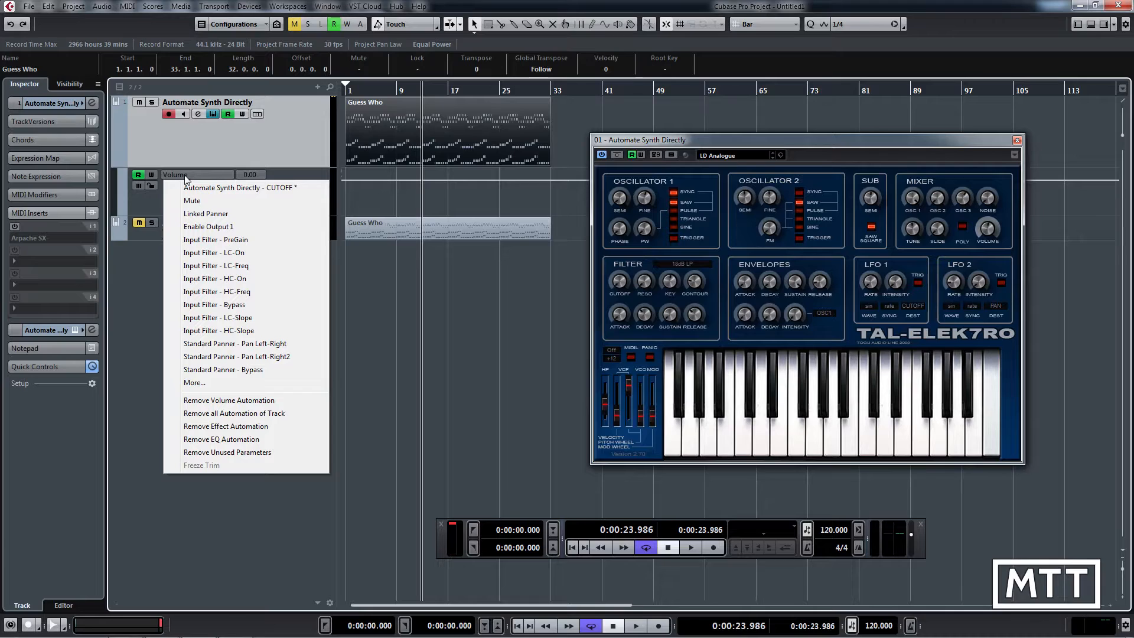
click(291, 189)
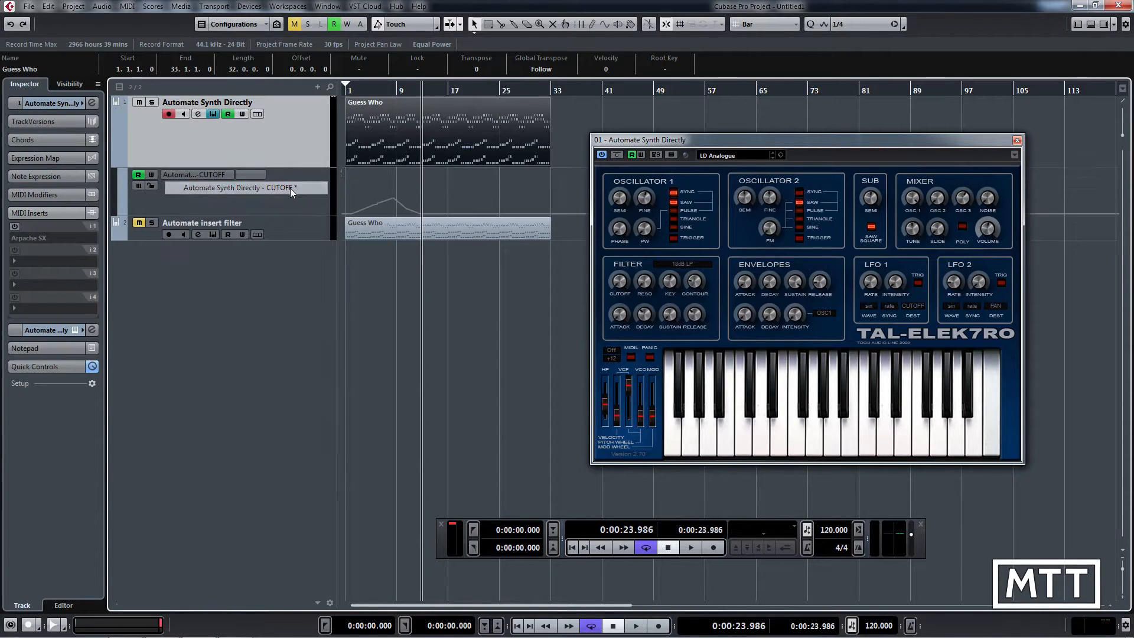
click(313, 220)
drag(313, 225, 322, 285)
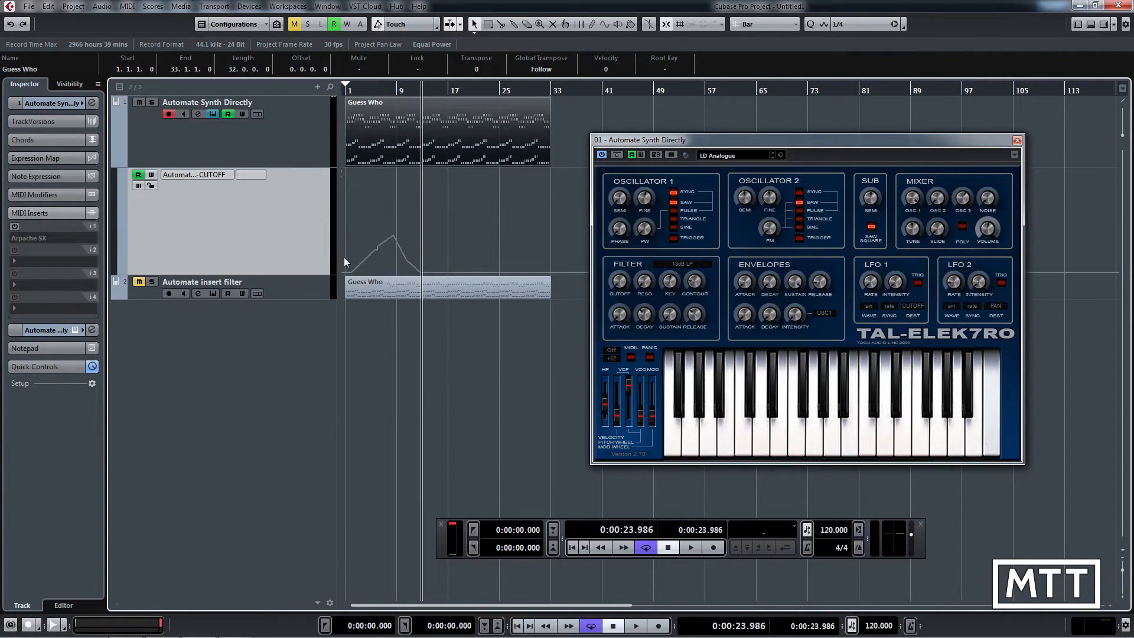
Inspect the points of the recorded cutoff curve and play the track from the start to check the automation
click(377, 250)
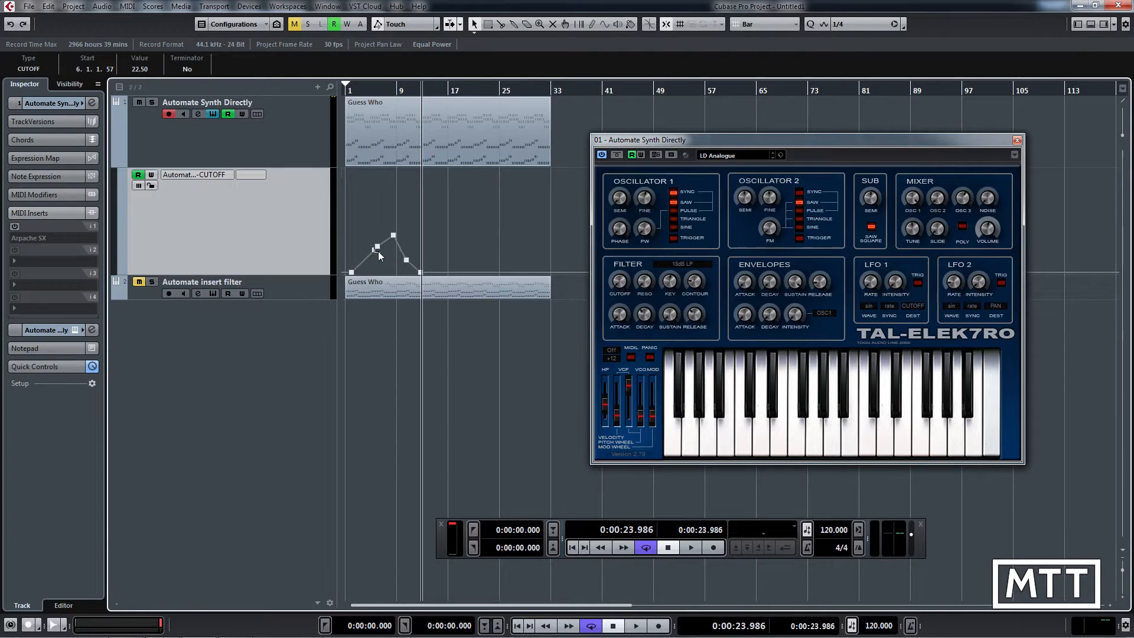
click(378, 248)
click(381, 257)
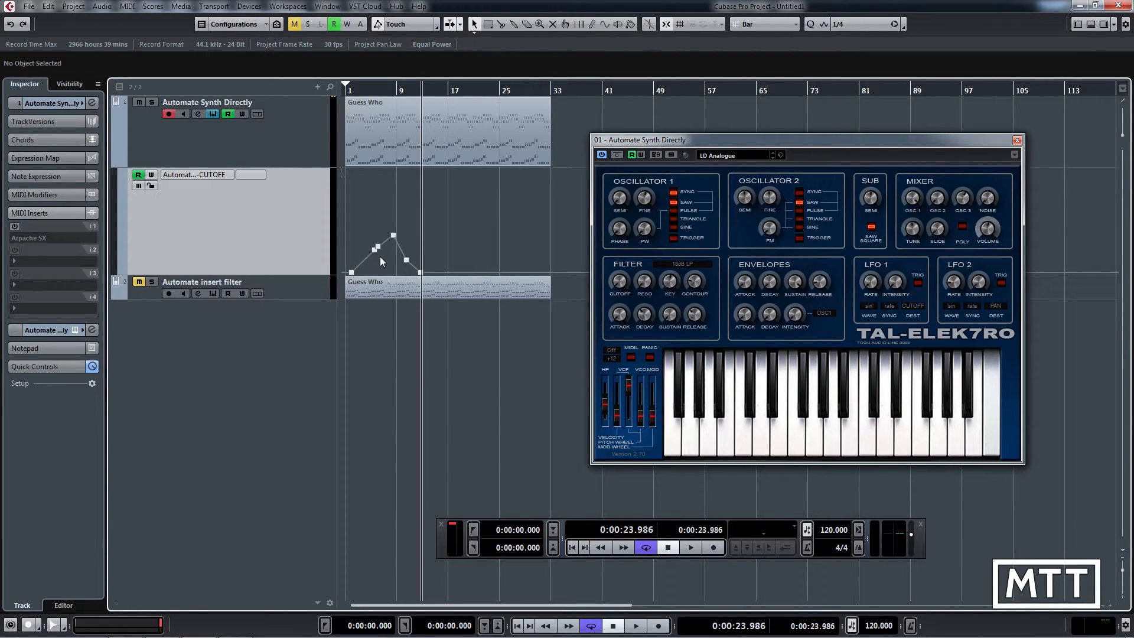
key(Home)
key(space)
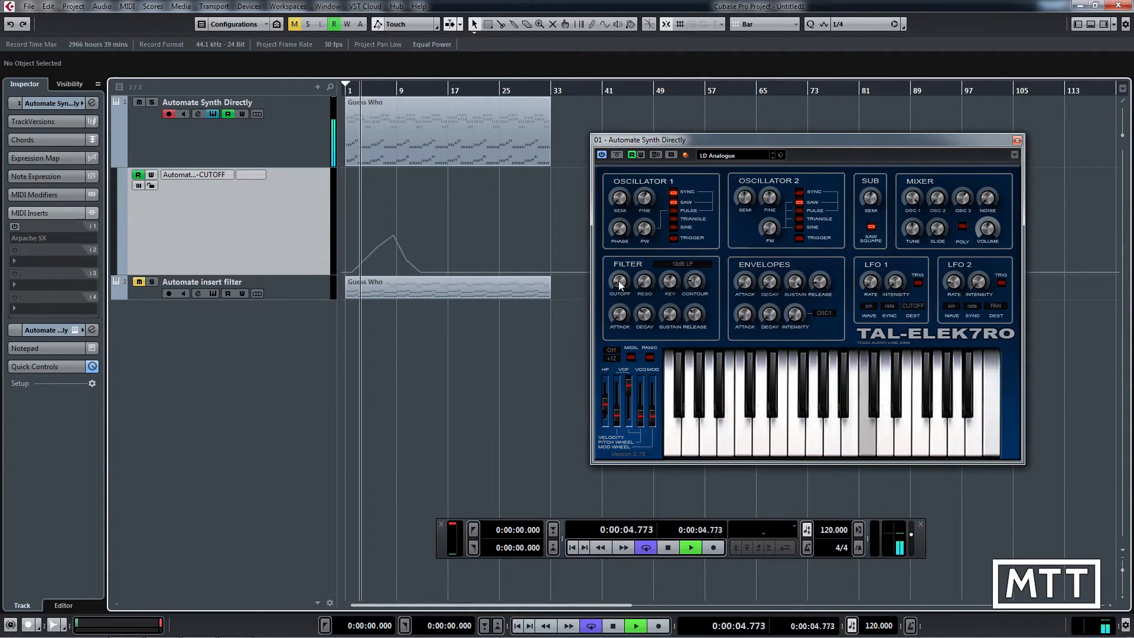
key(space)
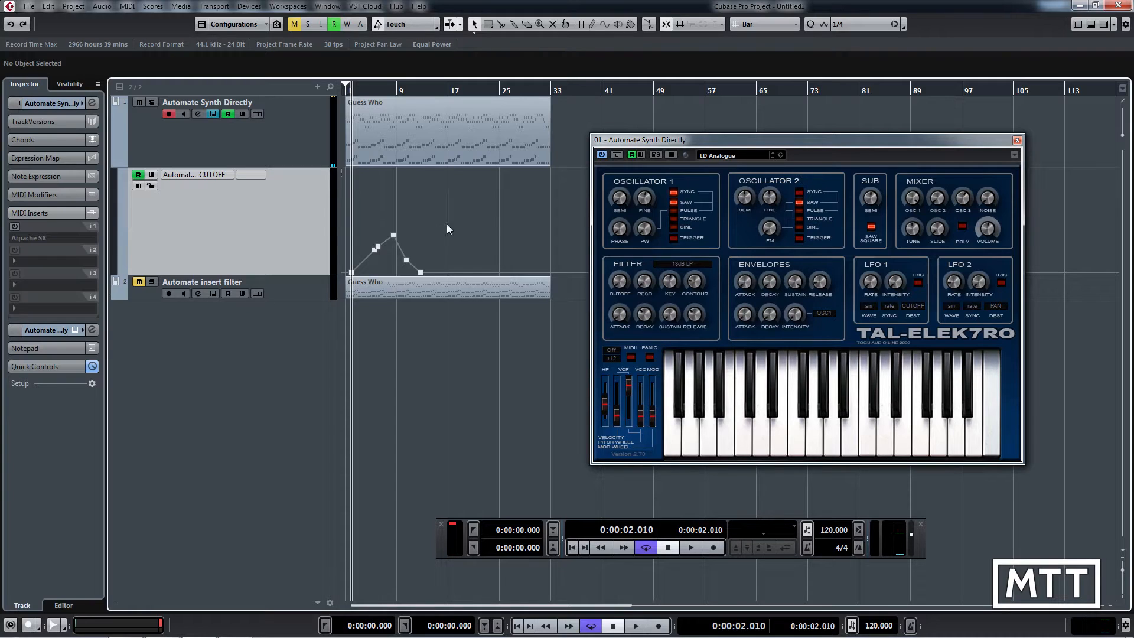
Delete all points of the recorded cutoff curve and assign the lane to the Automate Synth Directly CUTOFF parameter from the full parameter list
drag(449, 220, 444, 234)
key(Delete)
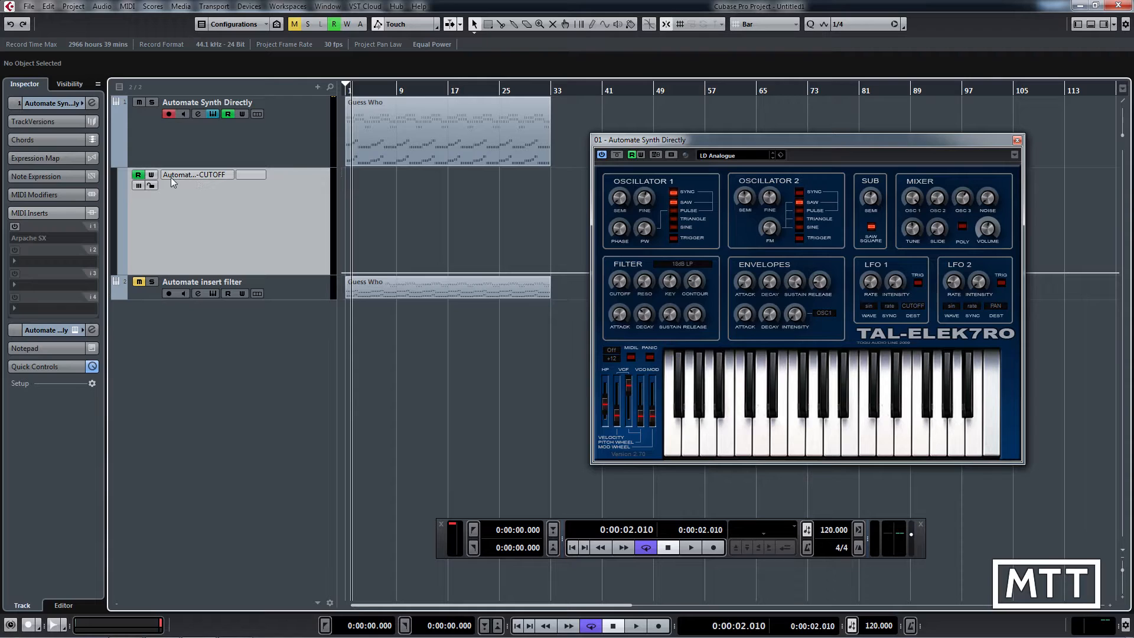
click(201, 177)
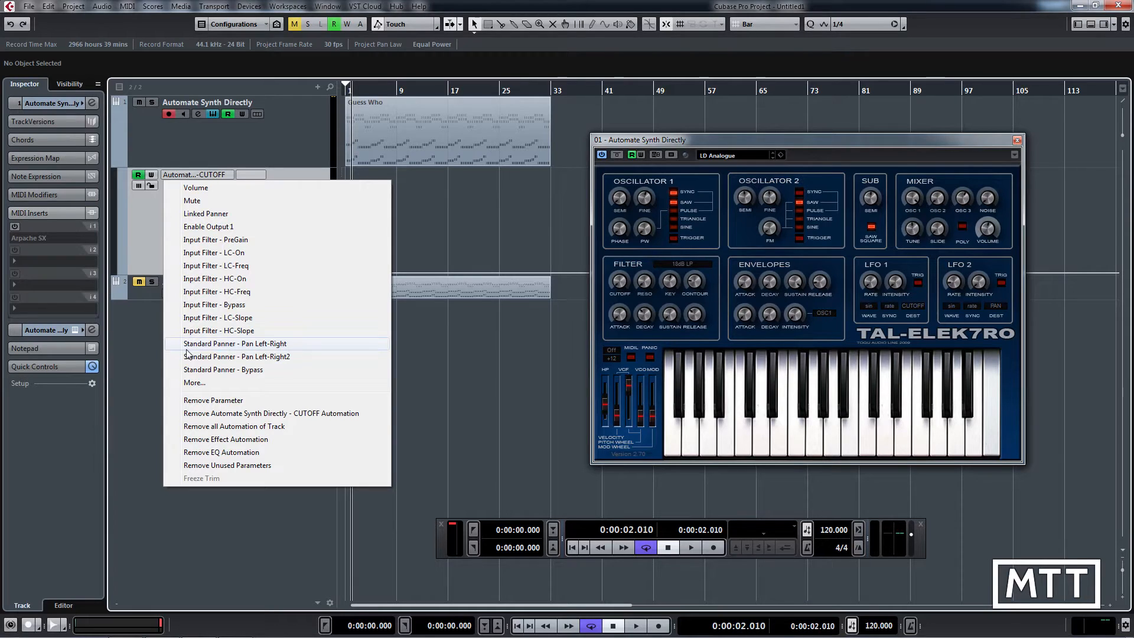
click(200, 384)
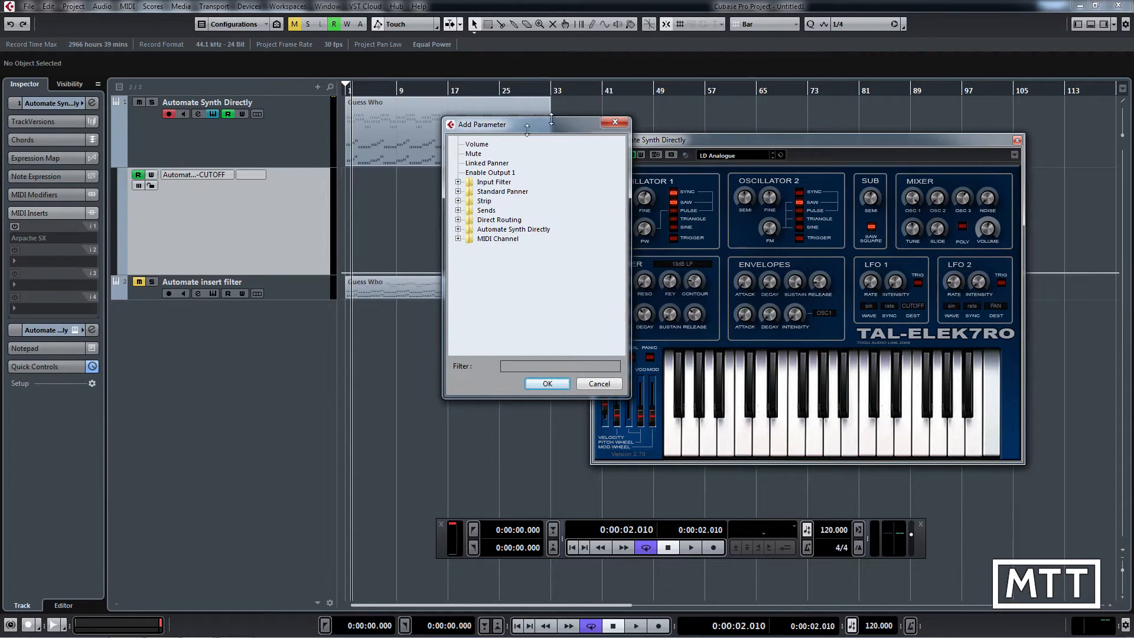
drag(524, 131, 486, 131)
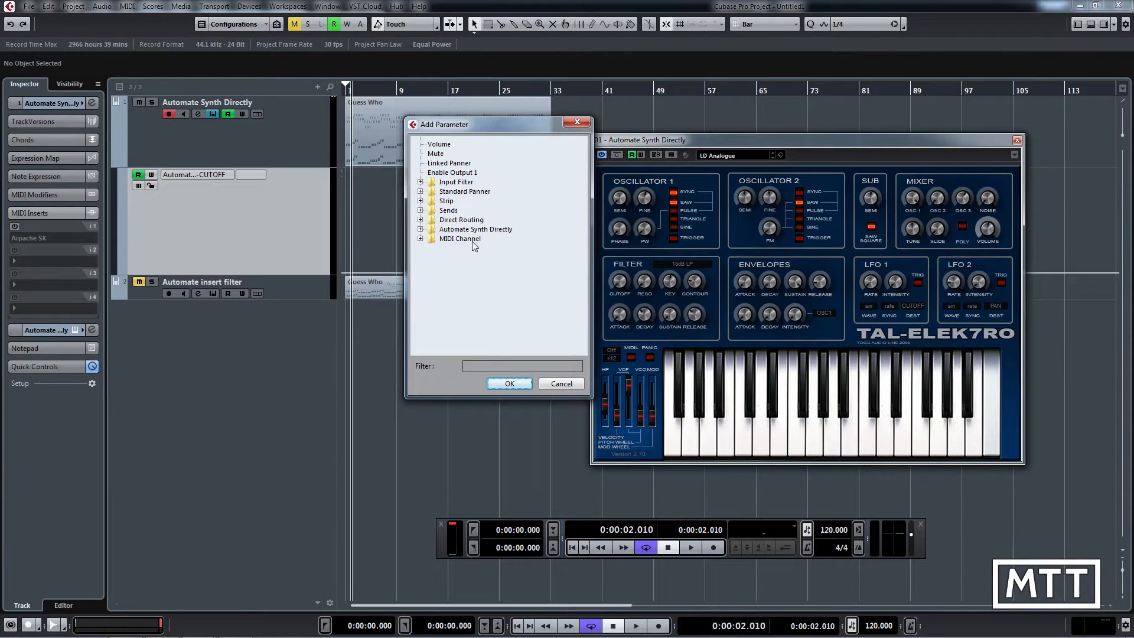
click(421, 229)
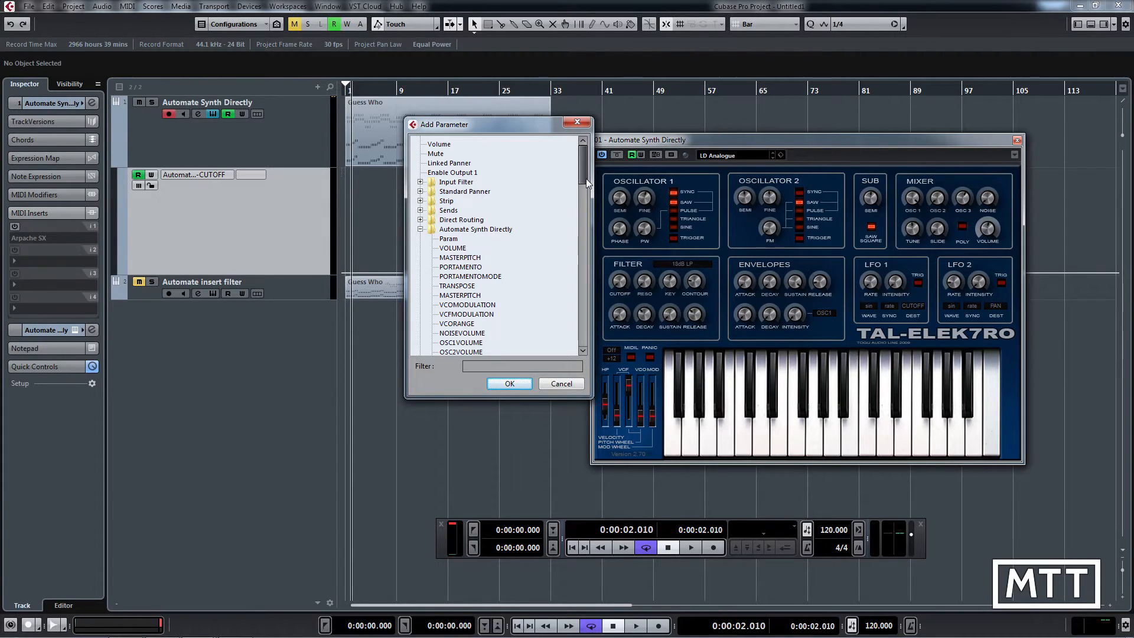
mouse_move(586, 179)
mouse_down()
mouse_move(573, 344)
mouse_move(588, 264)
mouse_move(583, 172)
mouse_up()
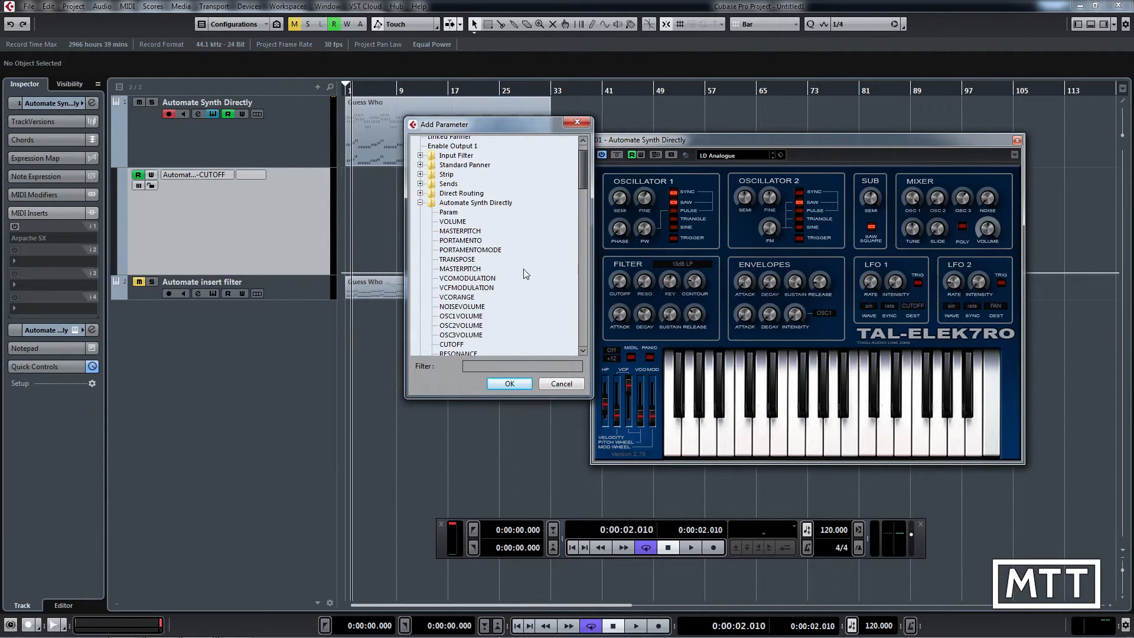
click(452, 345)
click(509, 384)
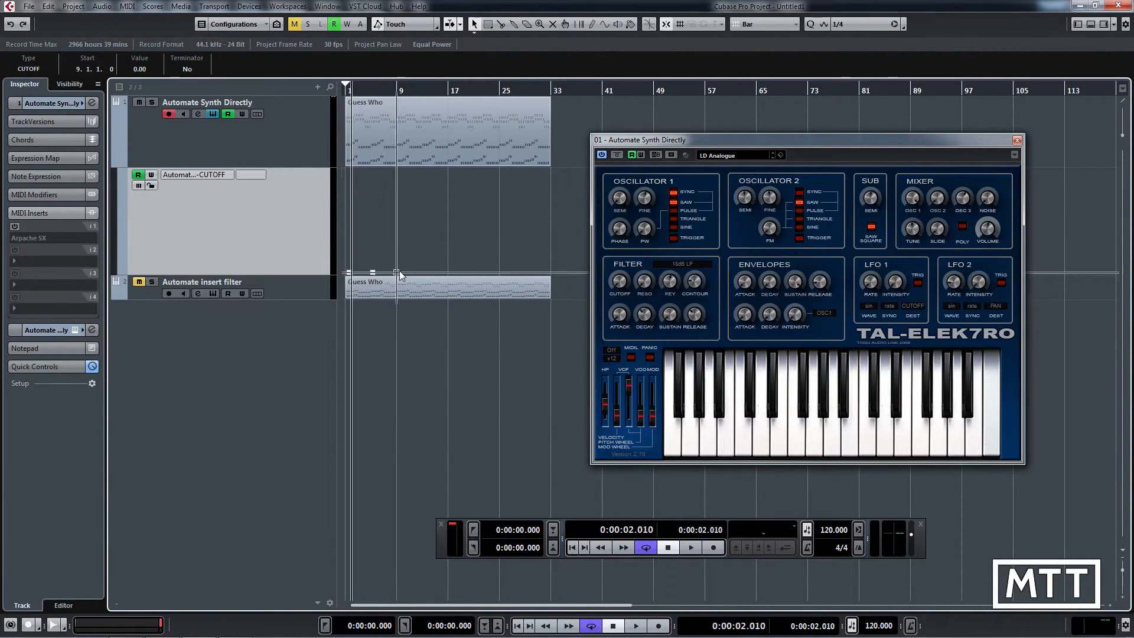
Draw a triangular cutoff curve that rises from bar 1, peaks near bar 6 and falls to 0.00 at bar 11, and play it briefly
drag(374, 271, 409, 273)
key(space)
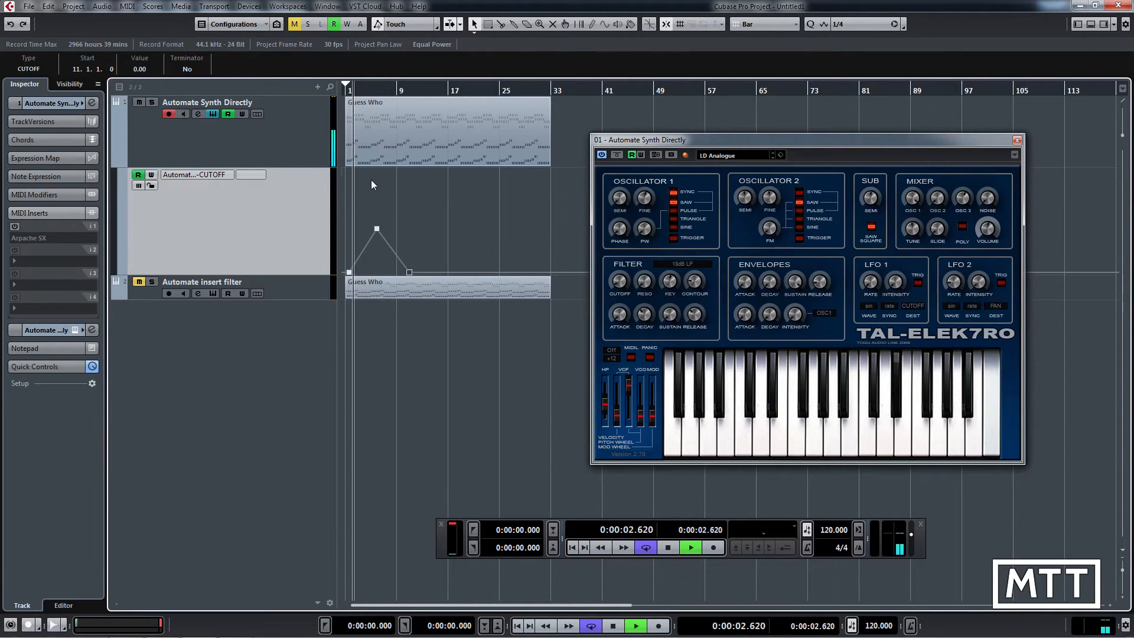
key(space)
Reshape the cutoff curve into a gradual rise through 27.75 at bar 28 to 67.05 at bar 33, and play it back
drag(410, 272, 550, 206)
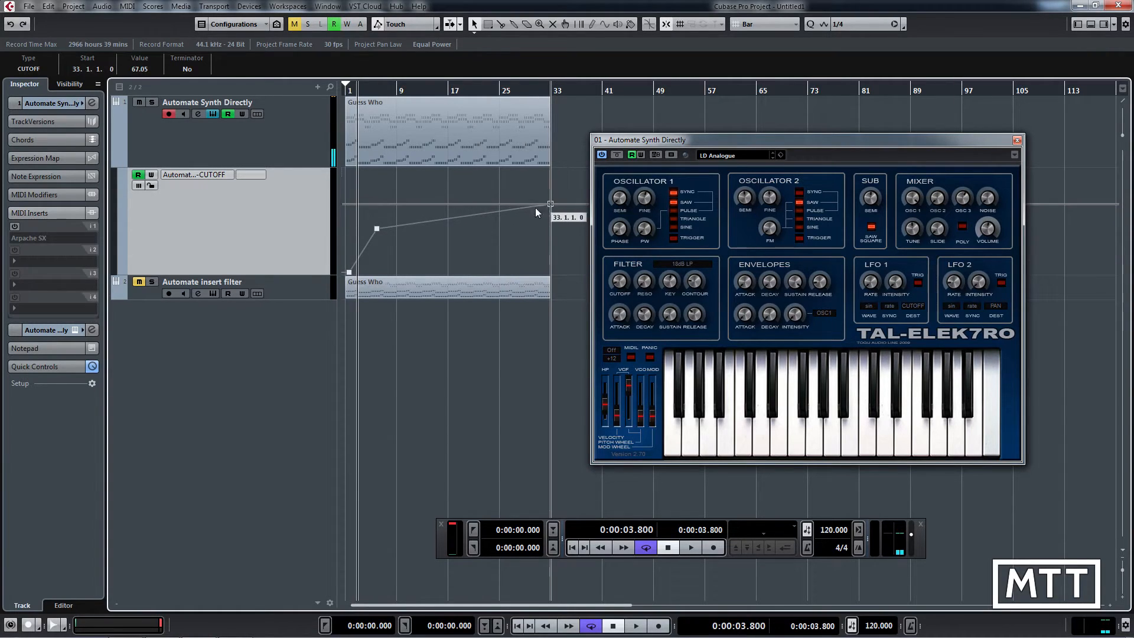
drag(381, 230, 518, 245)
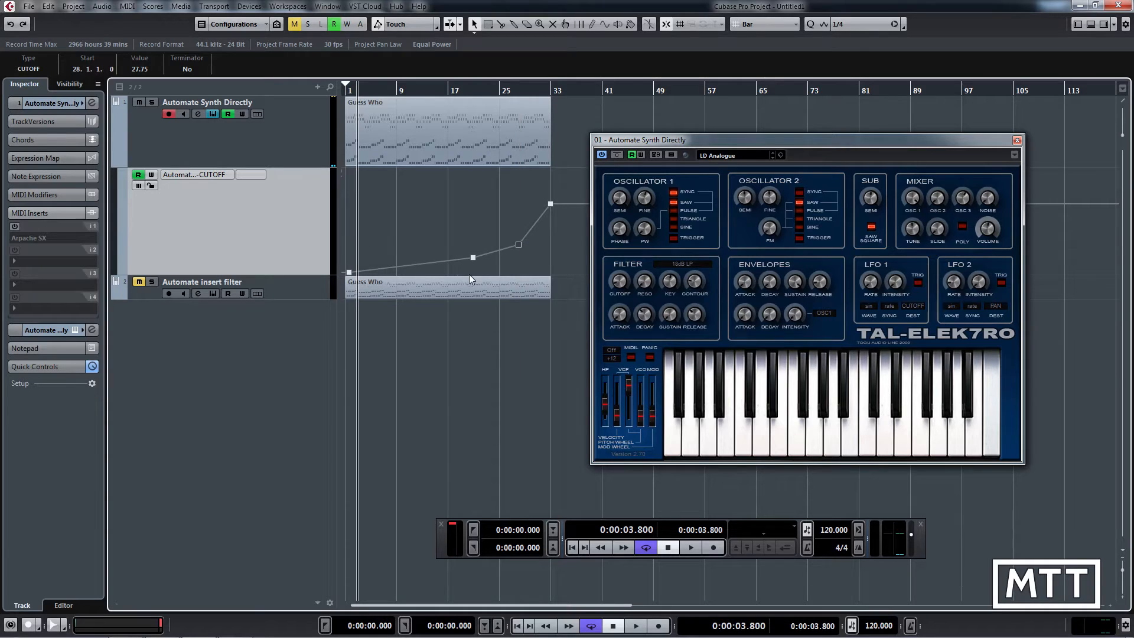
key(space)
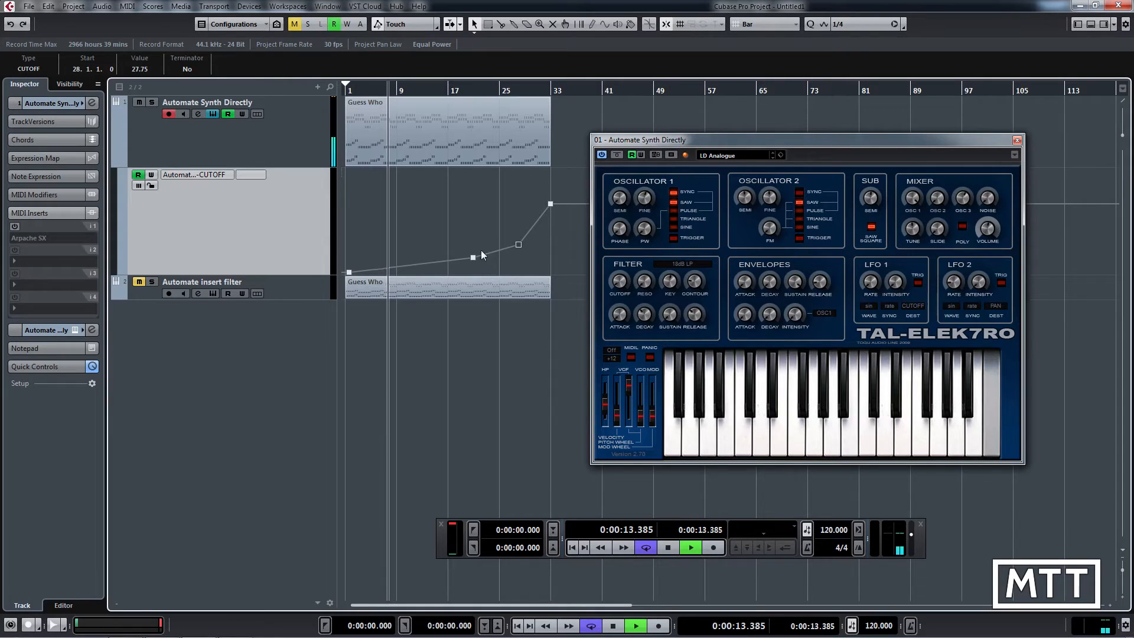
key(space)
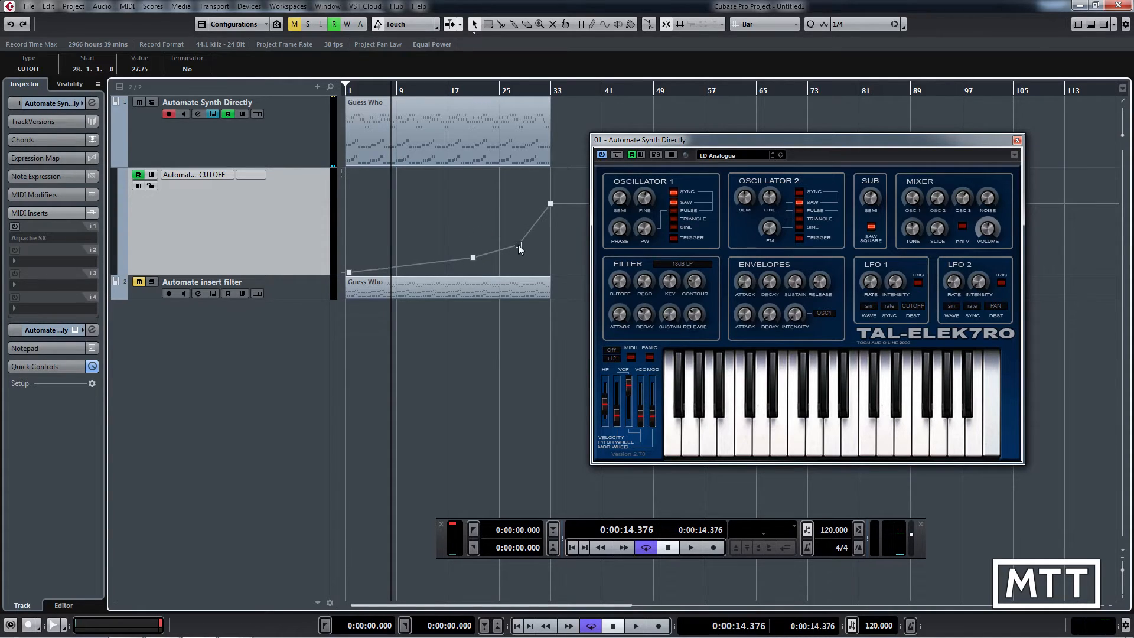
Turn off Read automation for the cutoff lane and hide the Automate Synth Directly track's automation lane
click(537, 227)
click(139, 176)
click(118, 162)
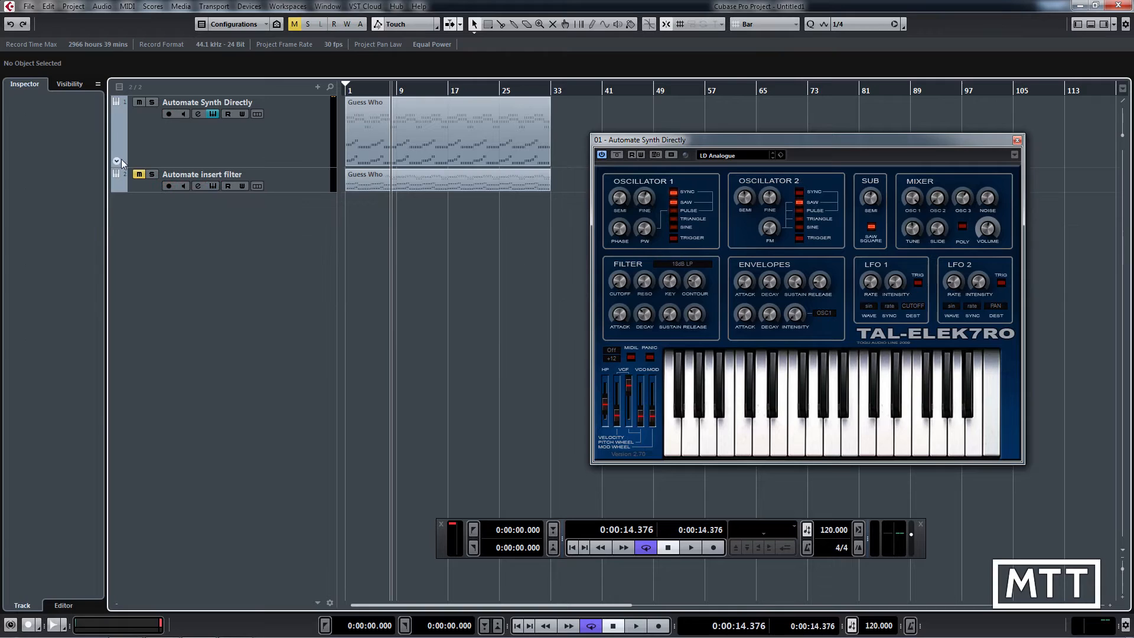
Select Automate insert filter as the only unmuted track, with Automate Synth Directly muted, and close the synth window
click(306, 189)
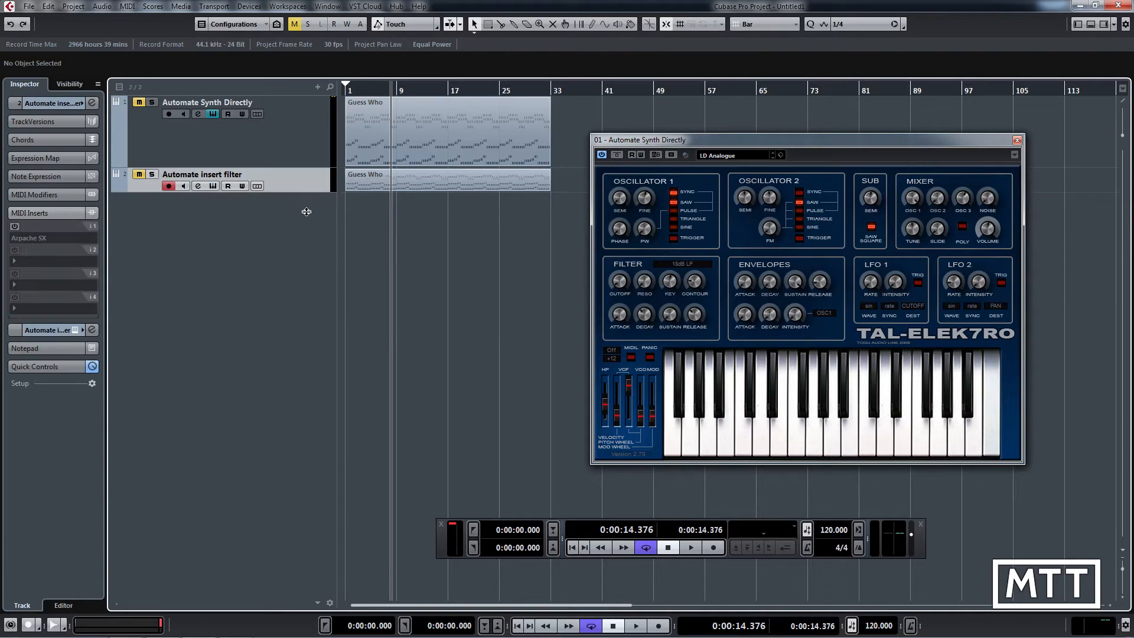
click(1017, 139)
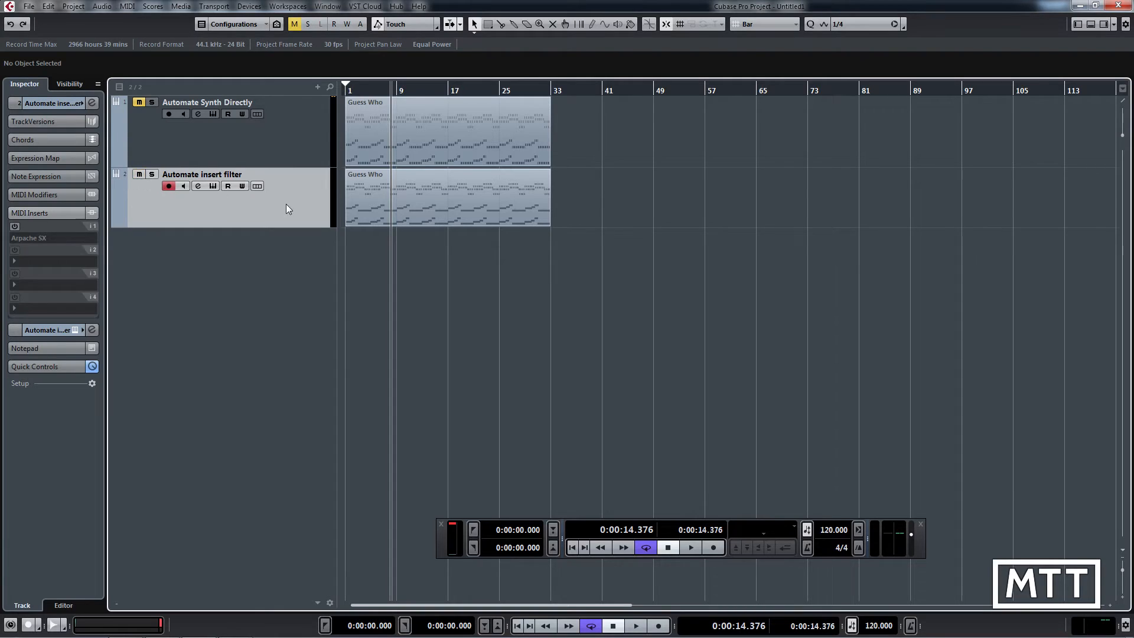
Play the Automate insert filter track from the project start and open its channel settings
key(Home)
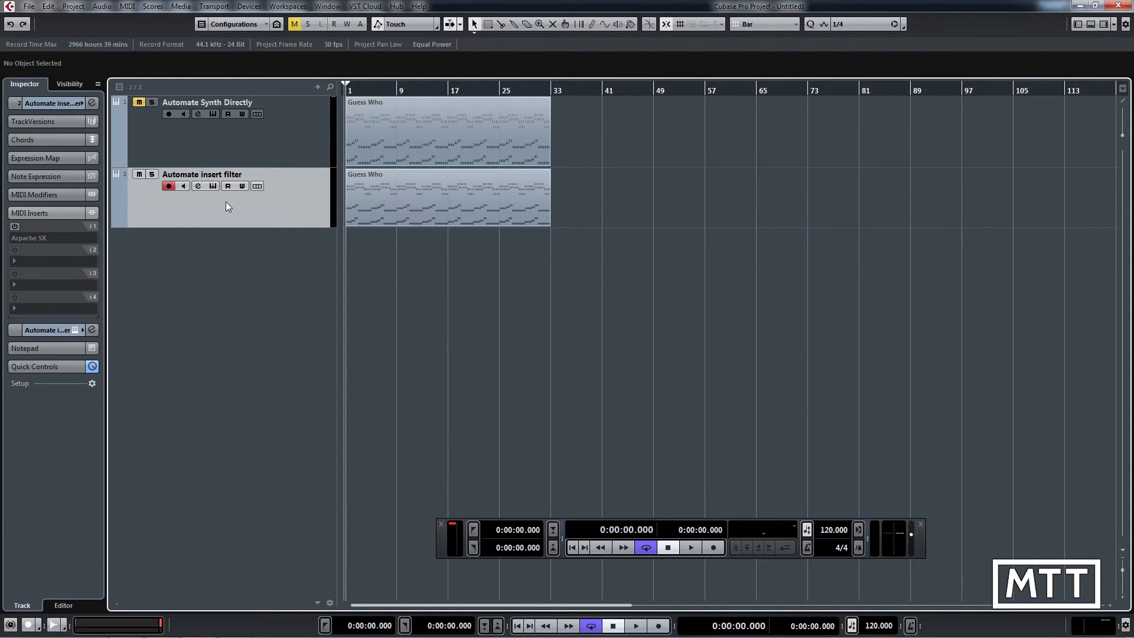
key(space)
click(198, 187)
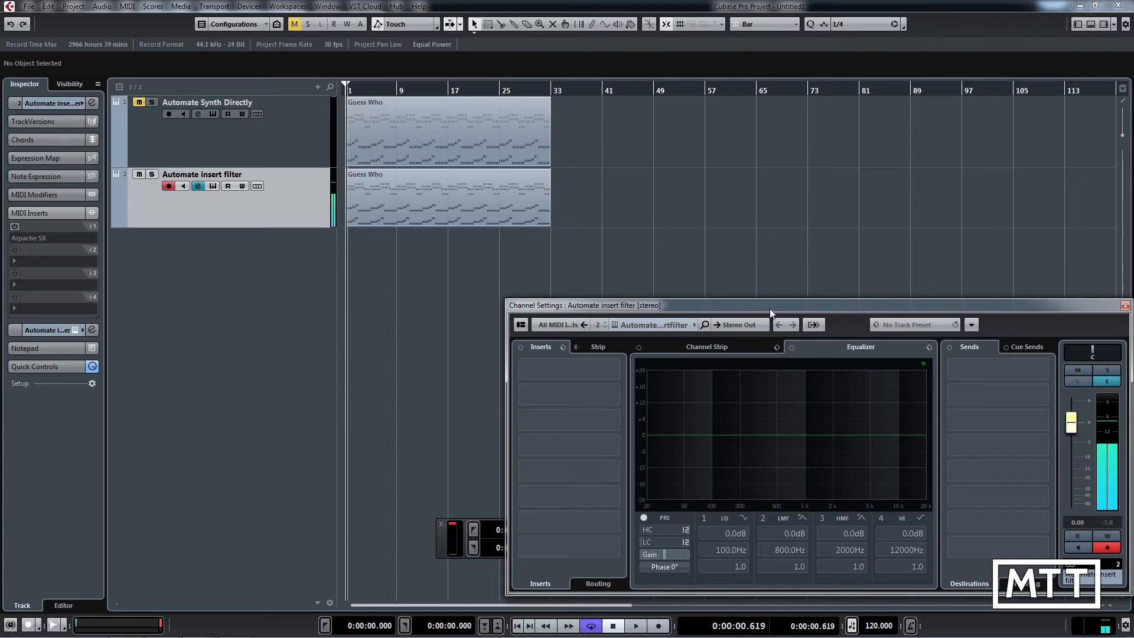
Close the channel settings, then open the Automate insert filter track's synth, play the part briefly, and close the synth
click(1125, 305)
click(212, 186)
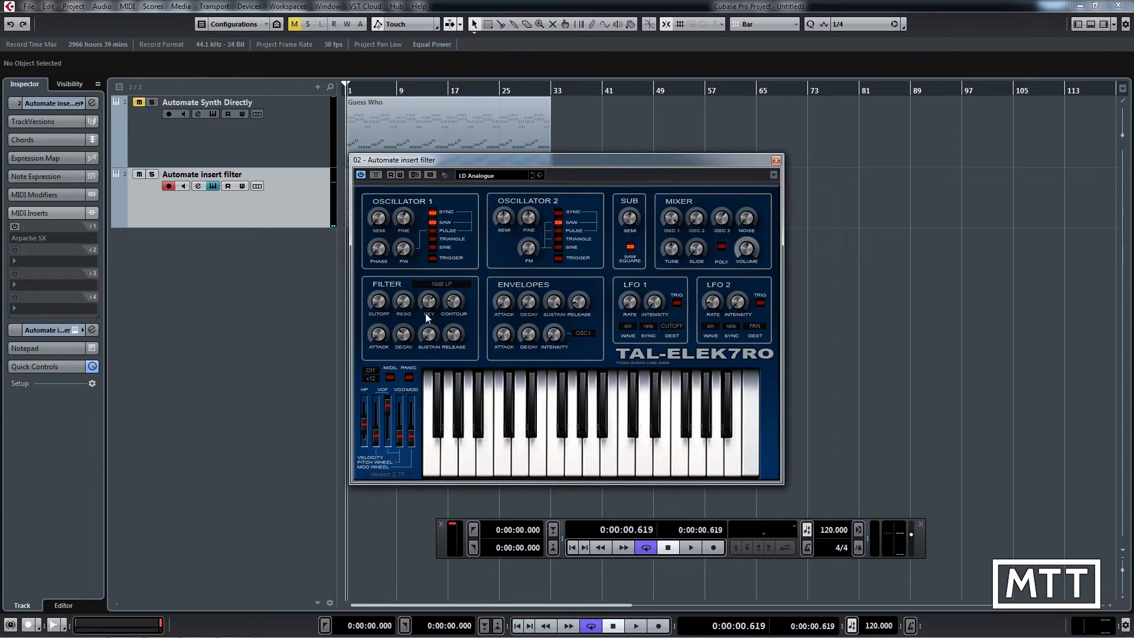
drag(547, 169, 829, 171)
key(space)
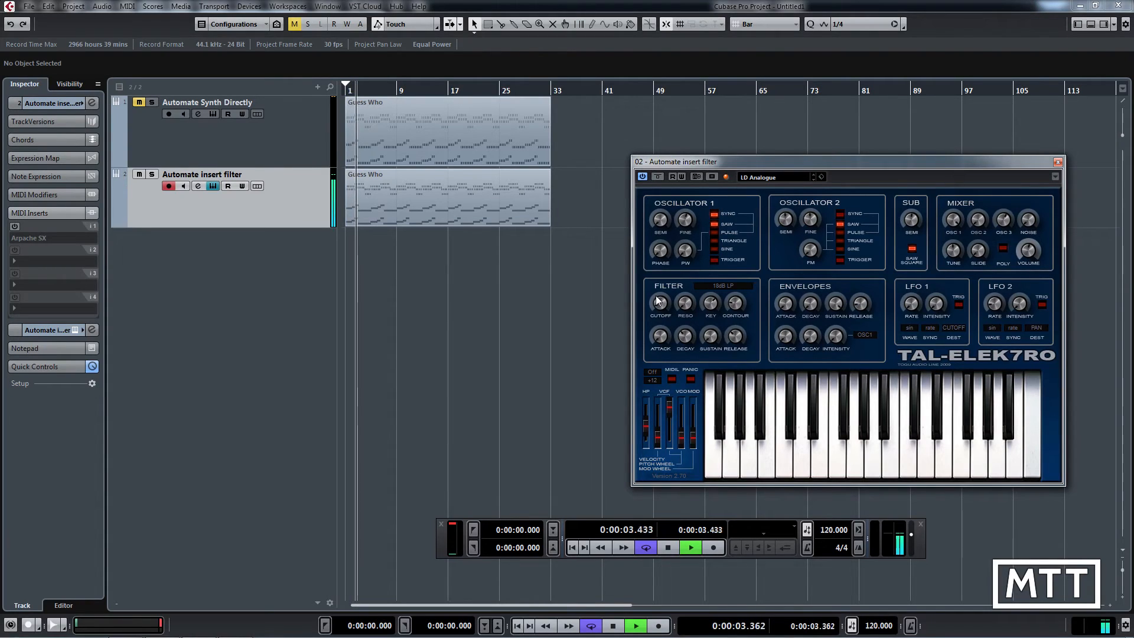
key(space)
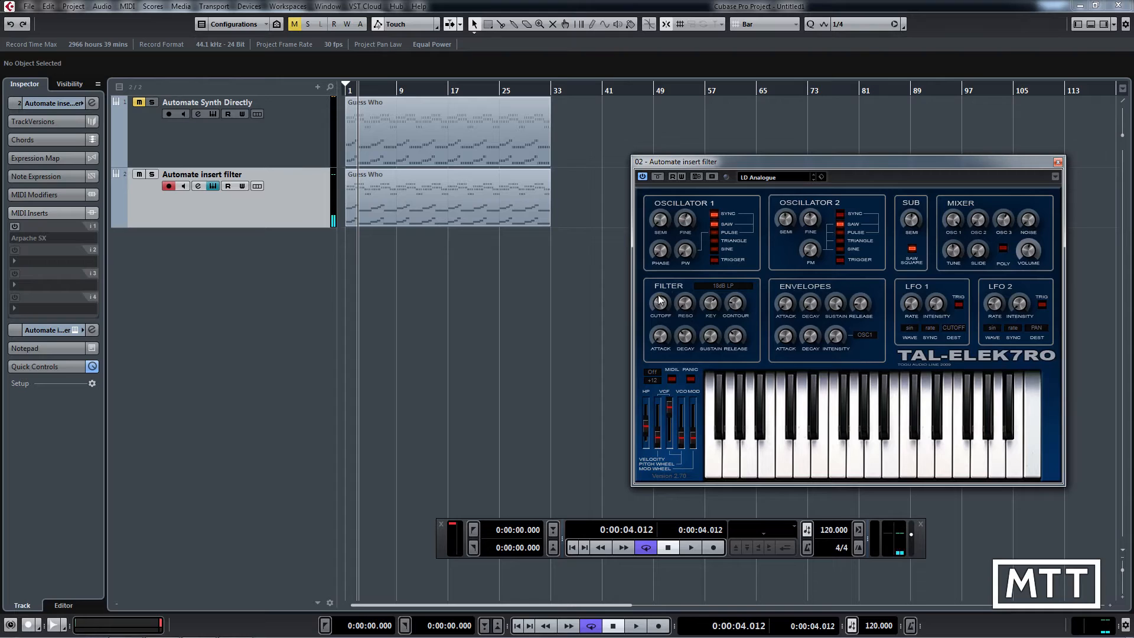
click(1057, 162)
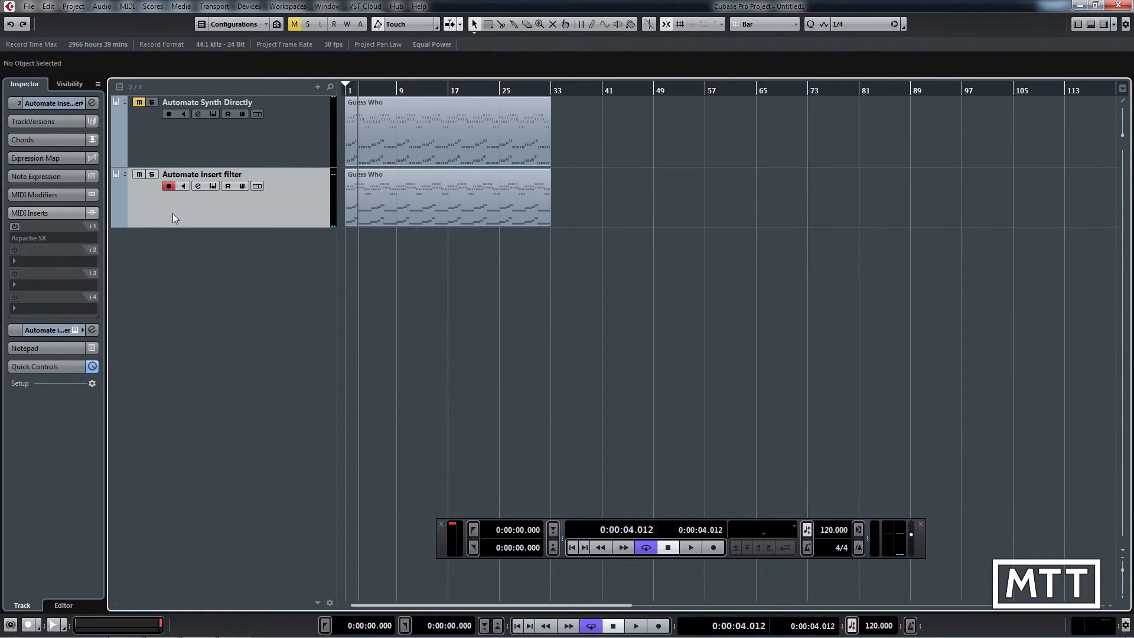
Load TAL-Filter-x64 in the first audio insert slot of the Automate insert filter track and turn down its resonance
click(50, 331)
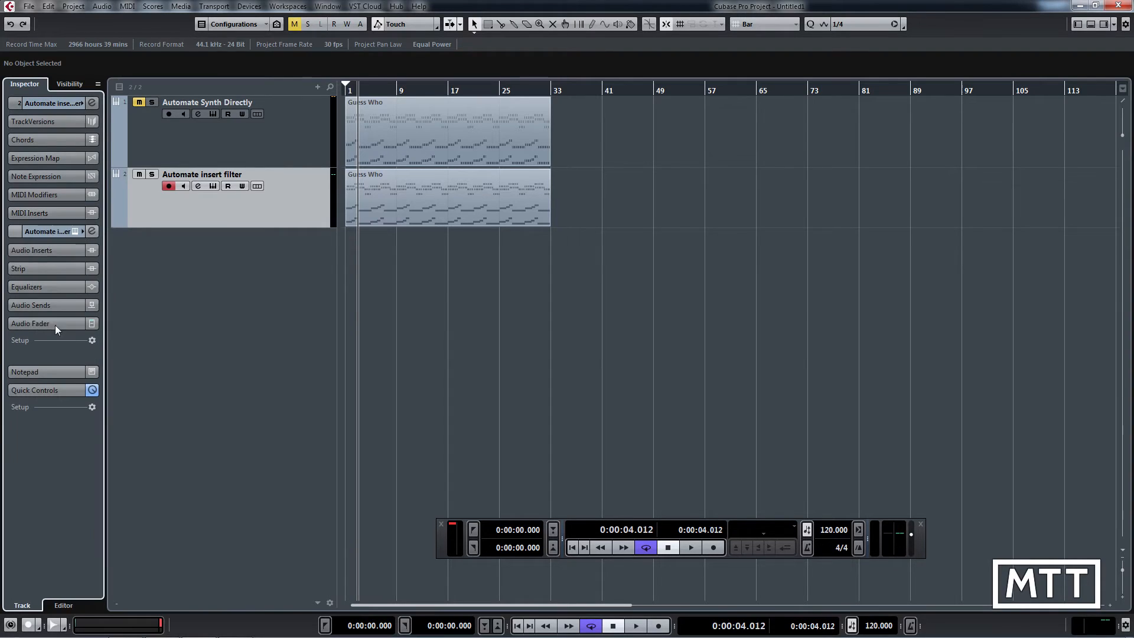
click(51, 248)
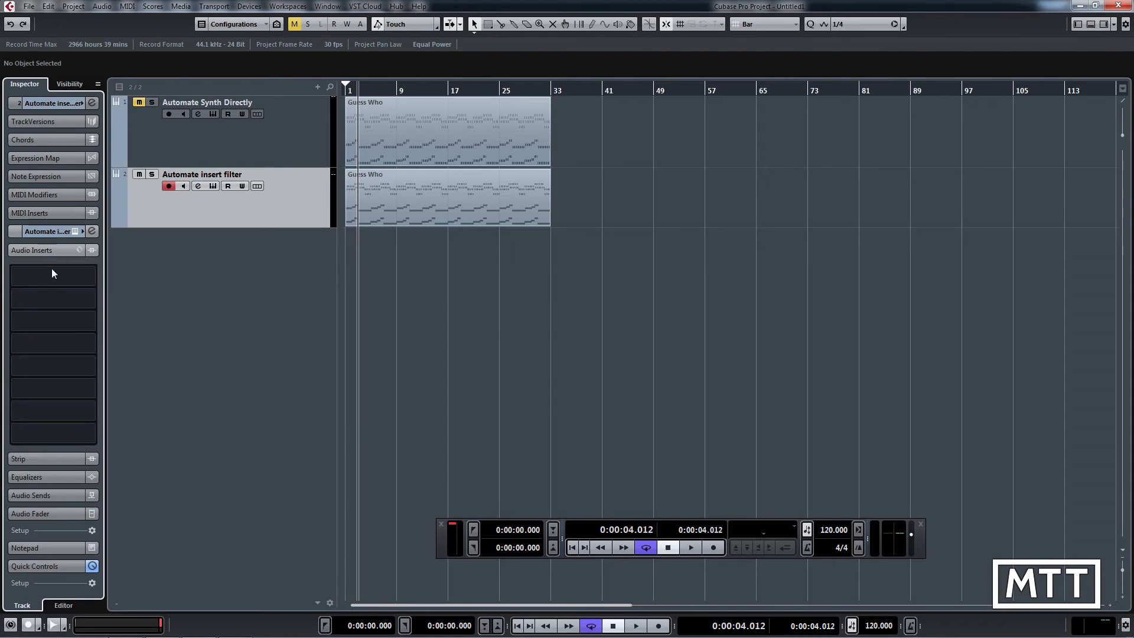
click(50, 271)
text(tal)
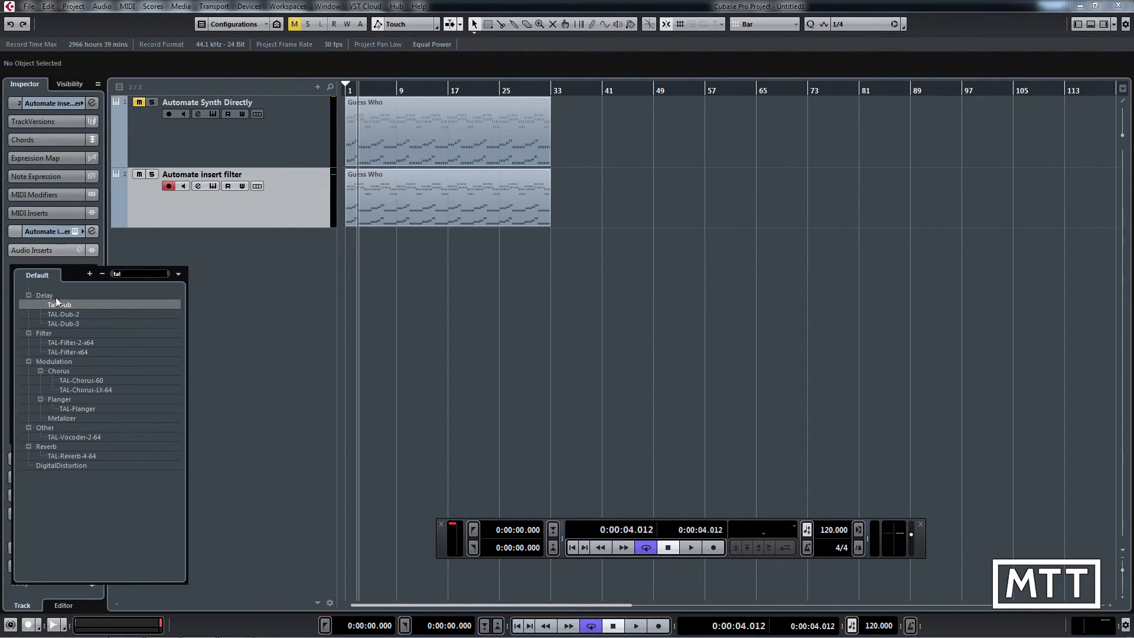
click(80, 353)
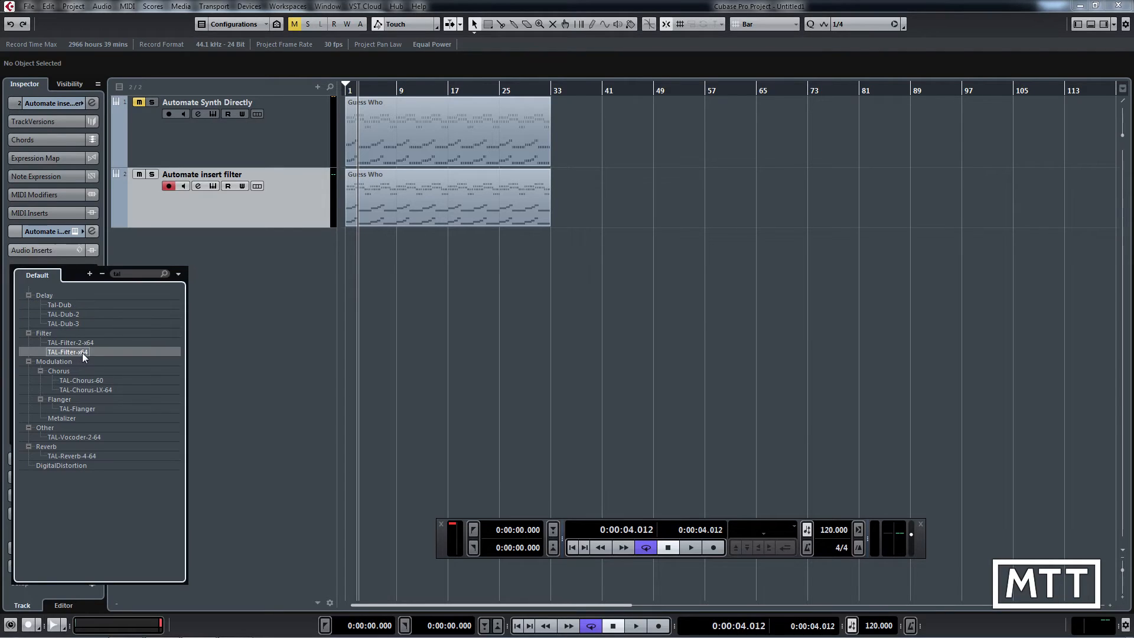
drag(643, 180, 728, 159)
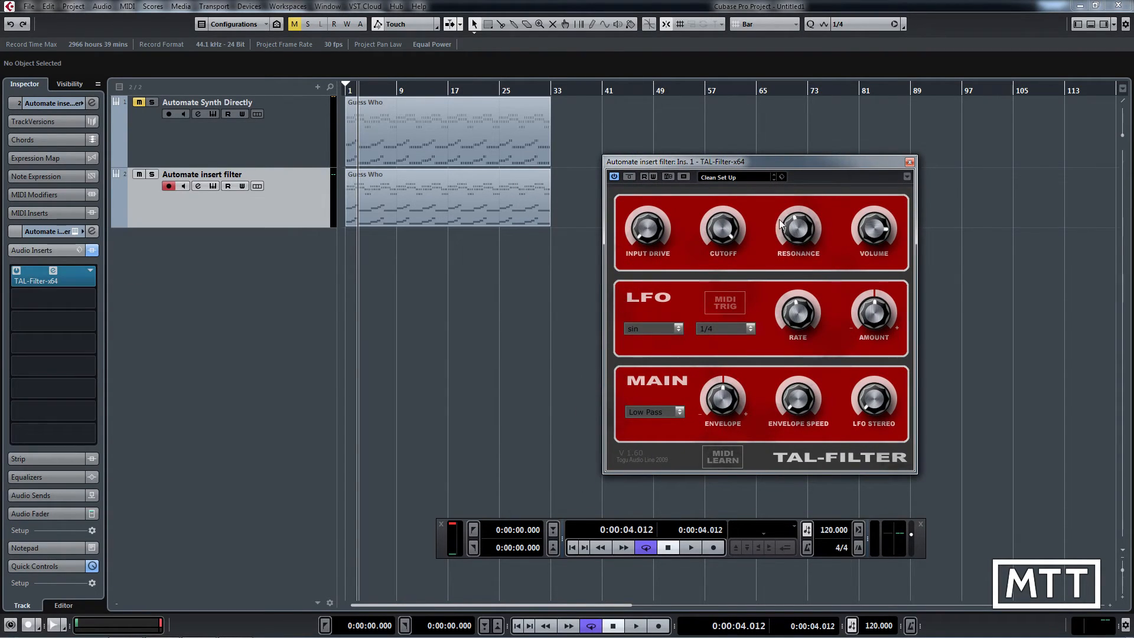
drag(780, 223, 783, 284)
drag(732, 163, 763, 165)
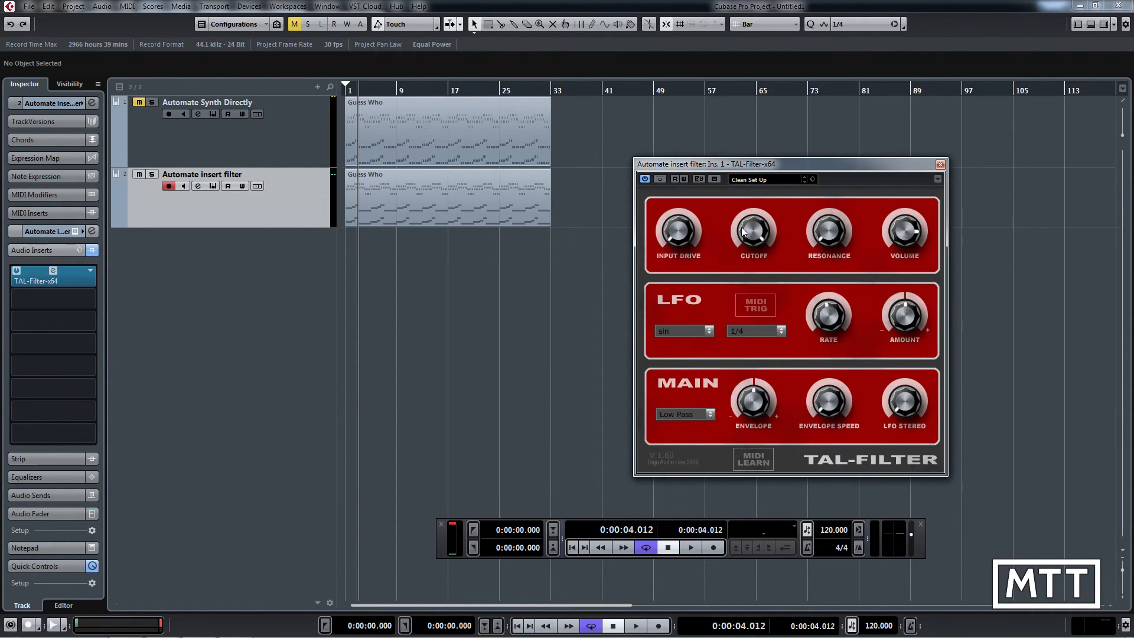
Show the Automate insert filter track's automation lane and assign it to the TAL-Filter-x64 insert's cutoff parameter
click(116, 220)
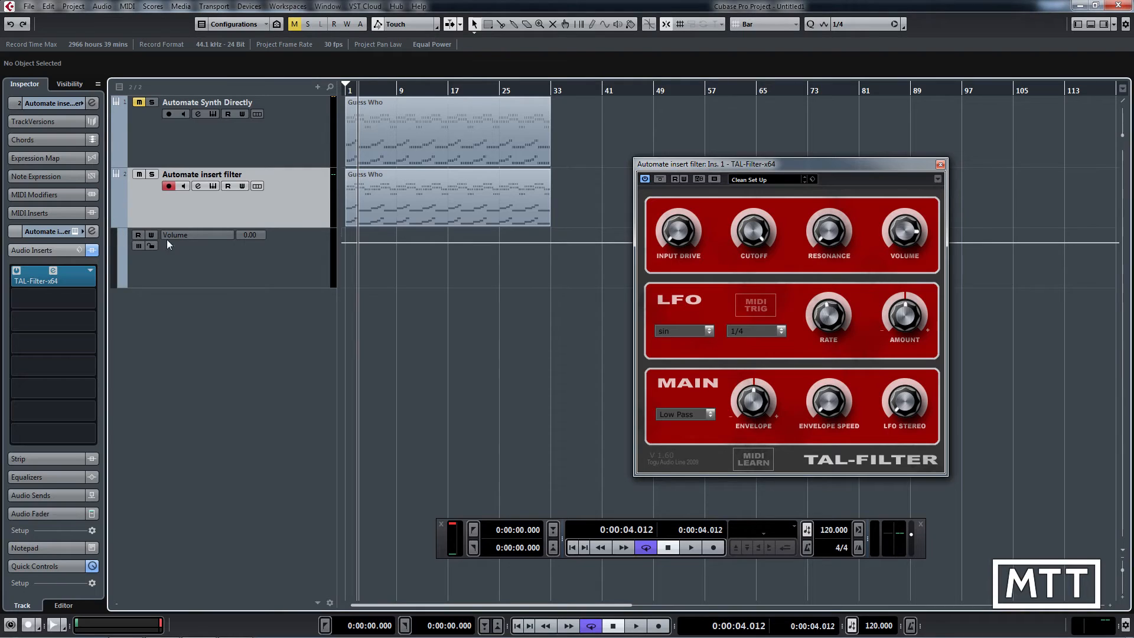
click(189, 235)
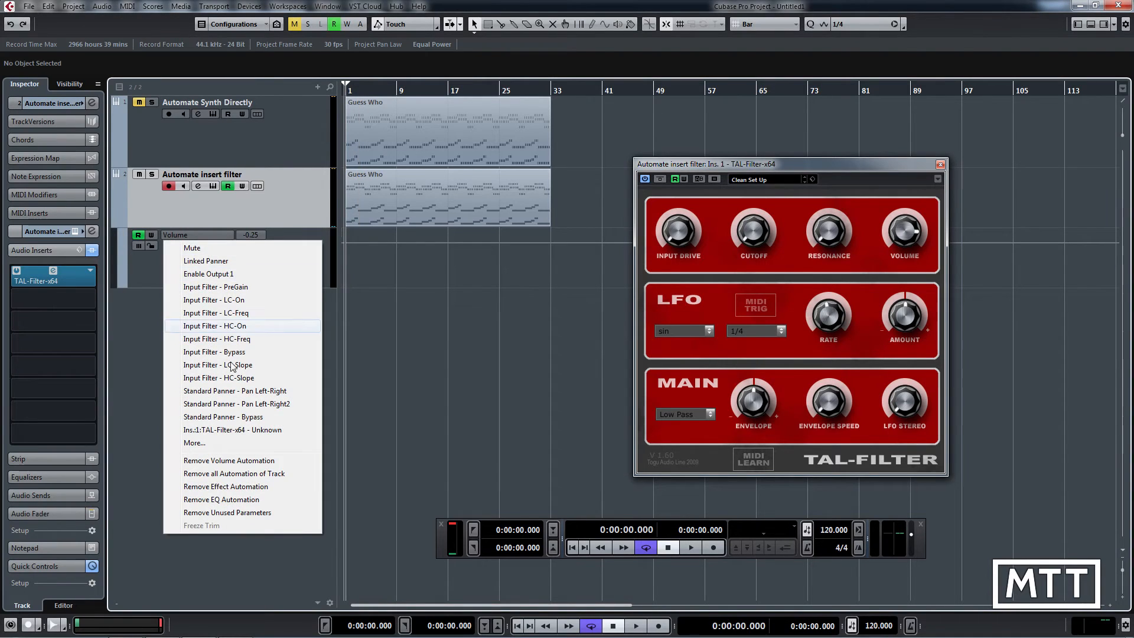
click(229, 443)
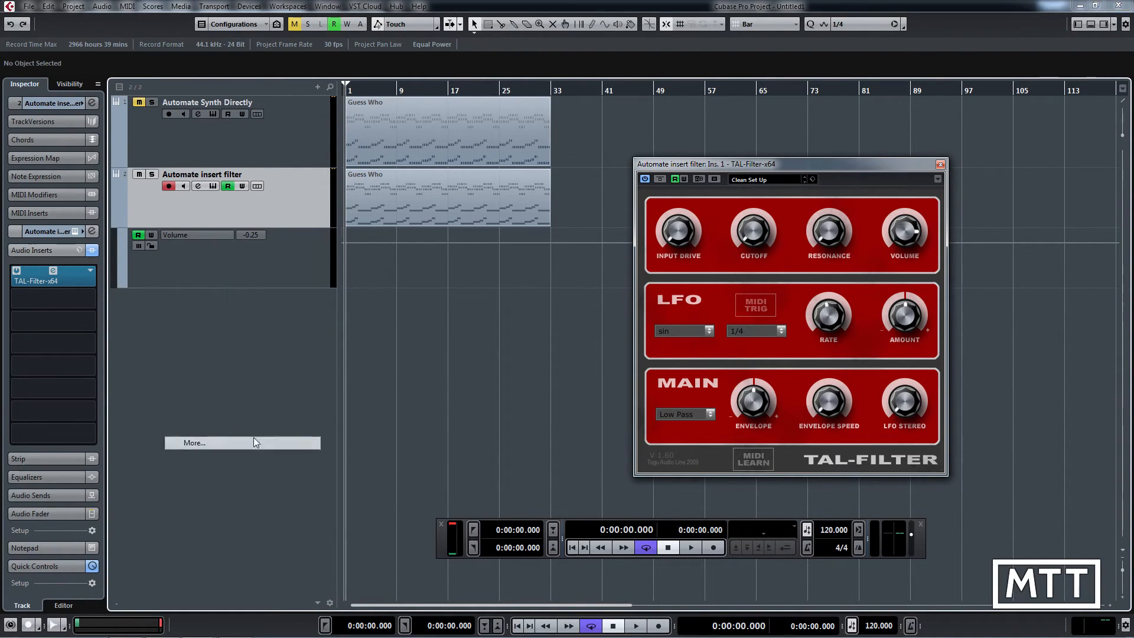
click(420, 202)
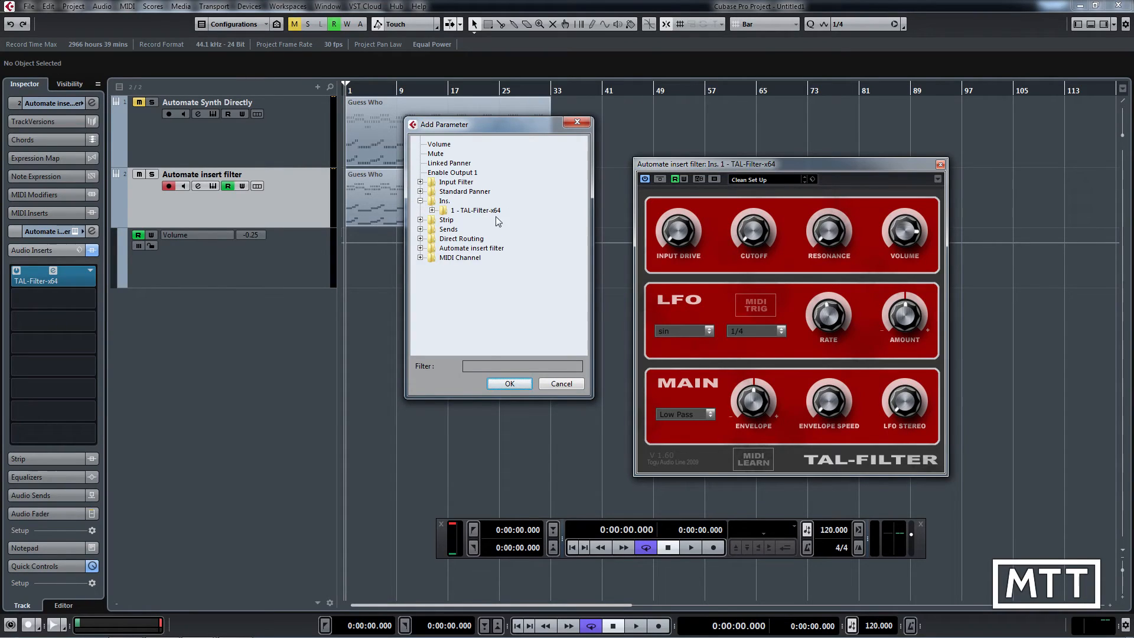
click(432, 211)
click(466, 229)
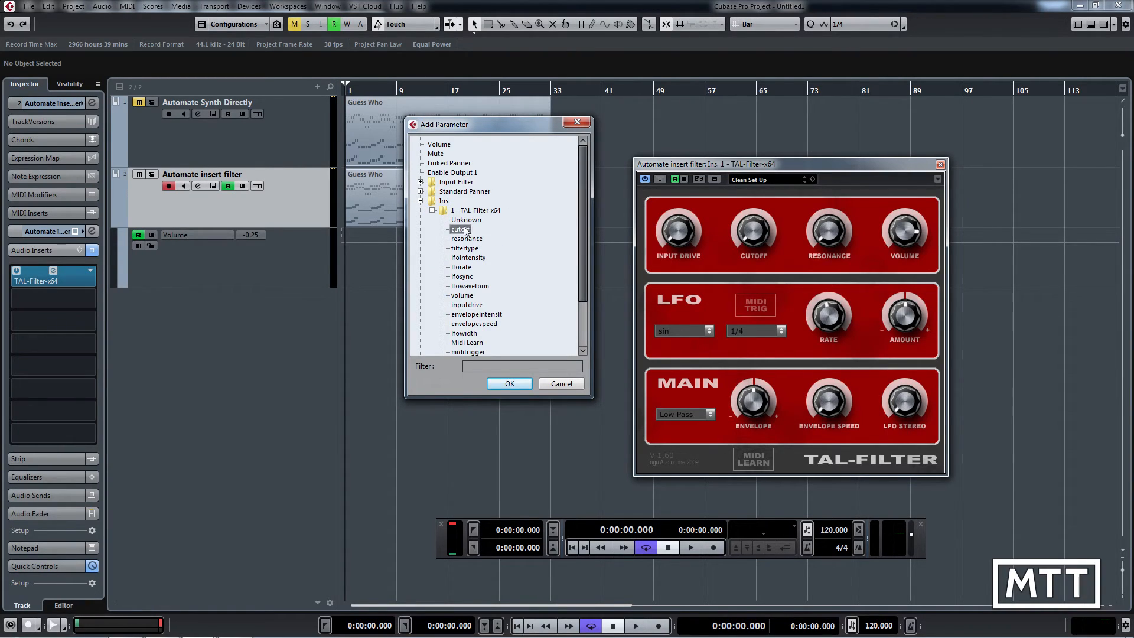
click(509, 383)
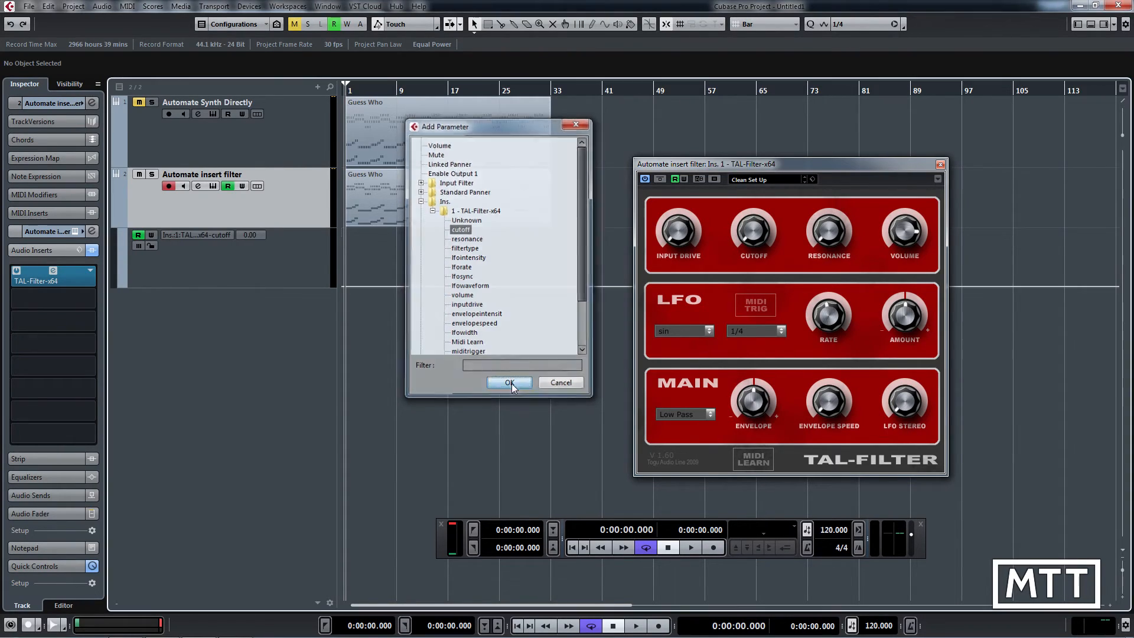
Draw a cutoff curve rising from bar 1 through 26.60 at bar 24 to bar 33, and play back its later part
click(346, 287)
drag(551, 286, 493, 271)
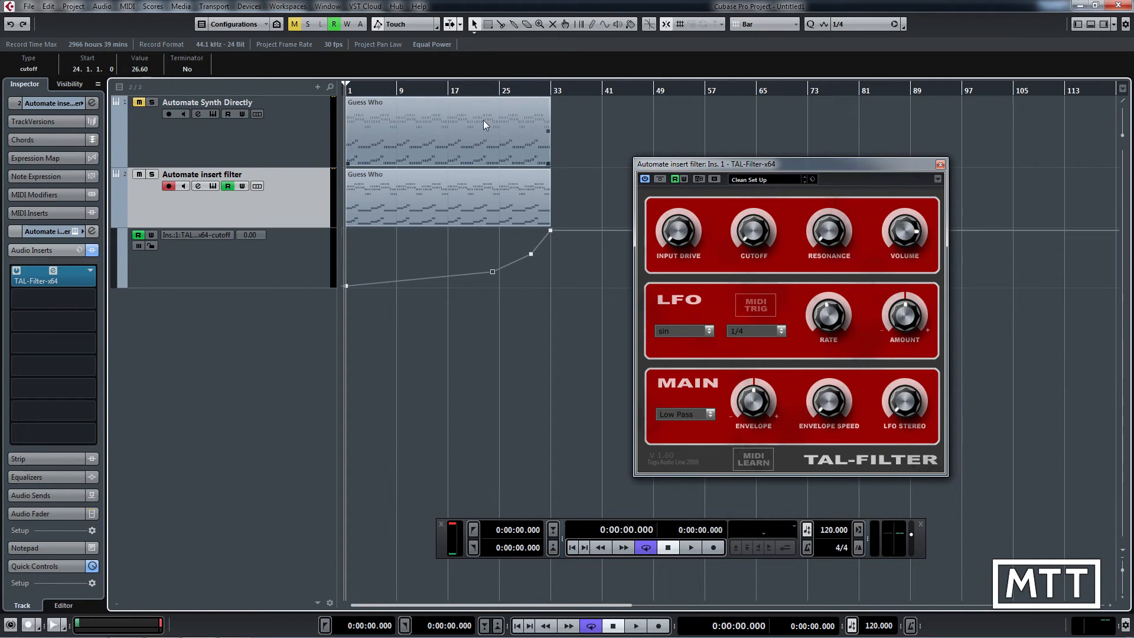
double_click(457, 93)
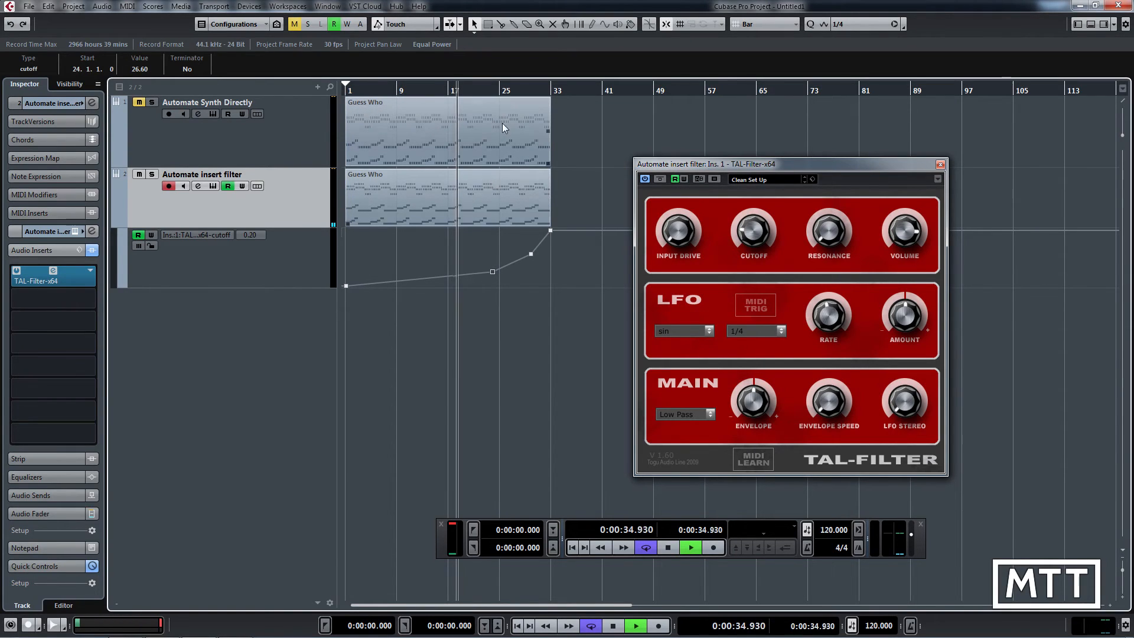
click(500, 92)
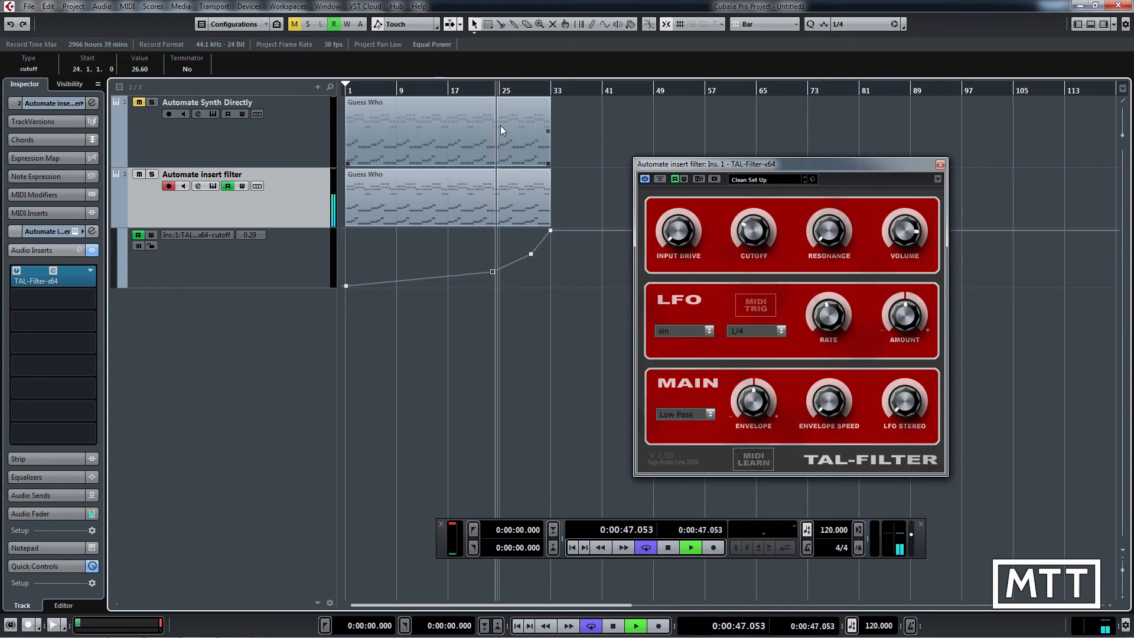
key(space)
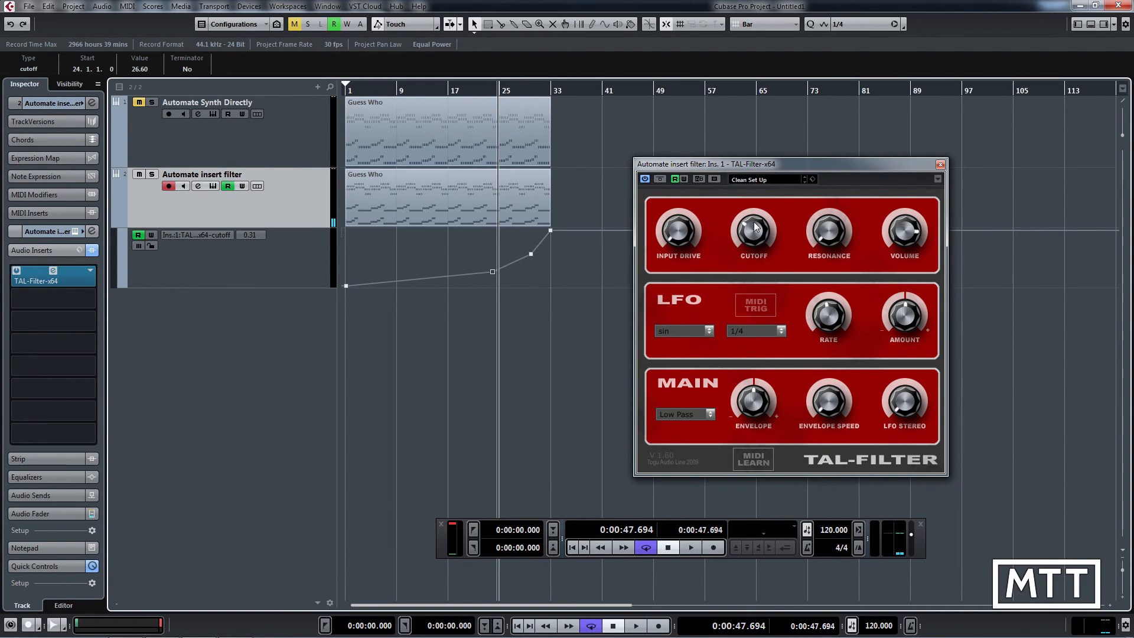
Raise the cutoff curve's points at bars 1 and 24, and set the bar 30 point to 68.09
drag(346, 295, 576, 230)
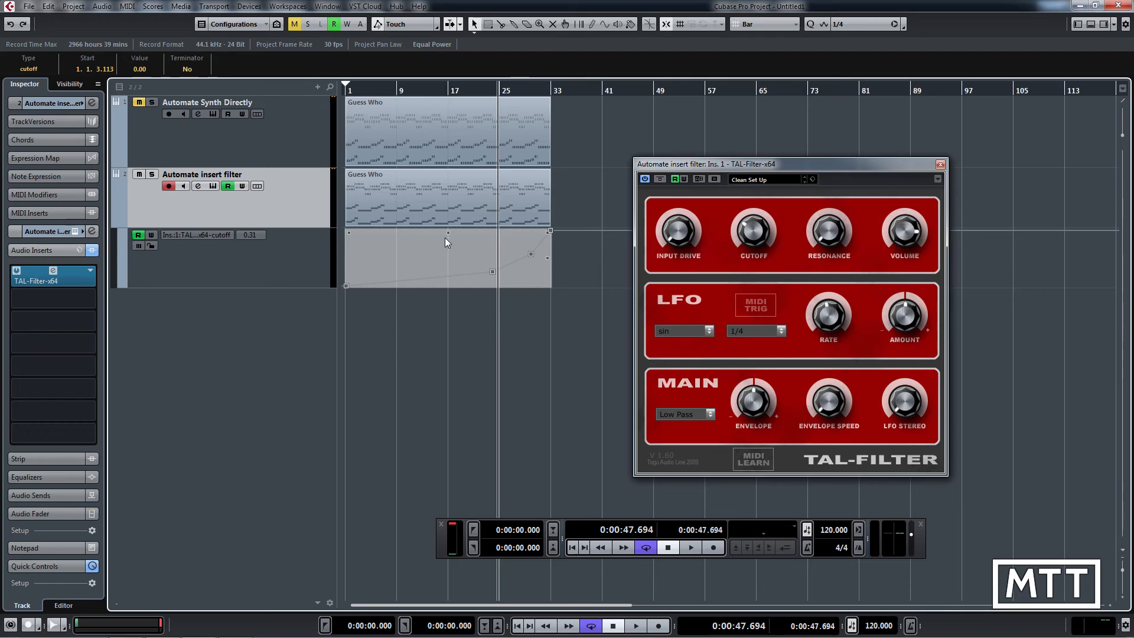
mouse_move(449, 232)
mouse_down()
mouse_move(449, 217)
mouse_move(448, 227)
mouse_up()
drag(346, 285, 346, 273)
drag(492, 270, 493, 264)
click(530, 249)
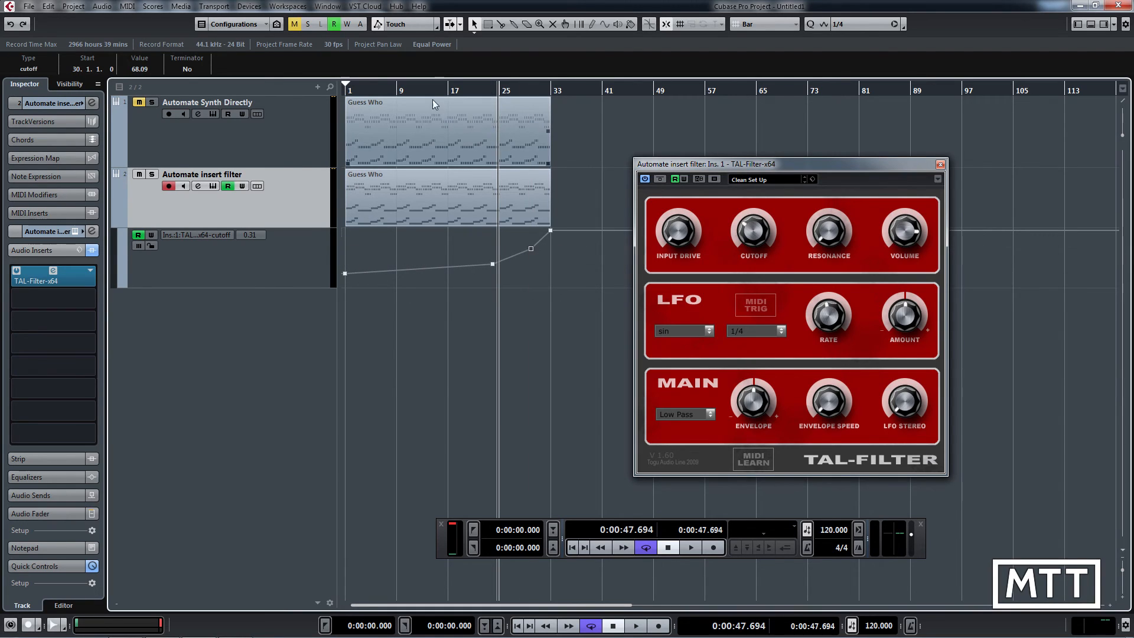
Set the cutoff points to 23.40 at bar 1 and 88.30 at bar 33 during playback, and listen again from about bar 24
drag(366, 94, 346, 93)
key(space)
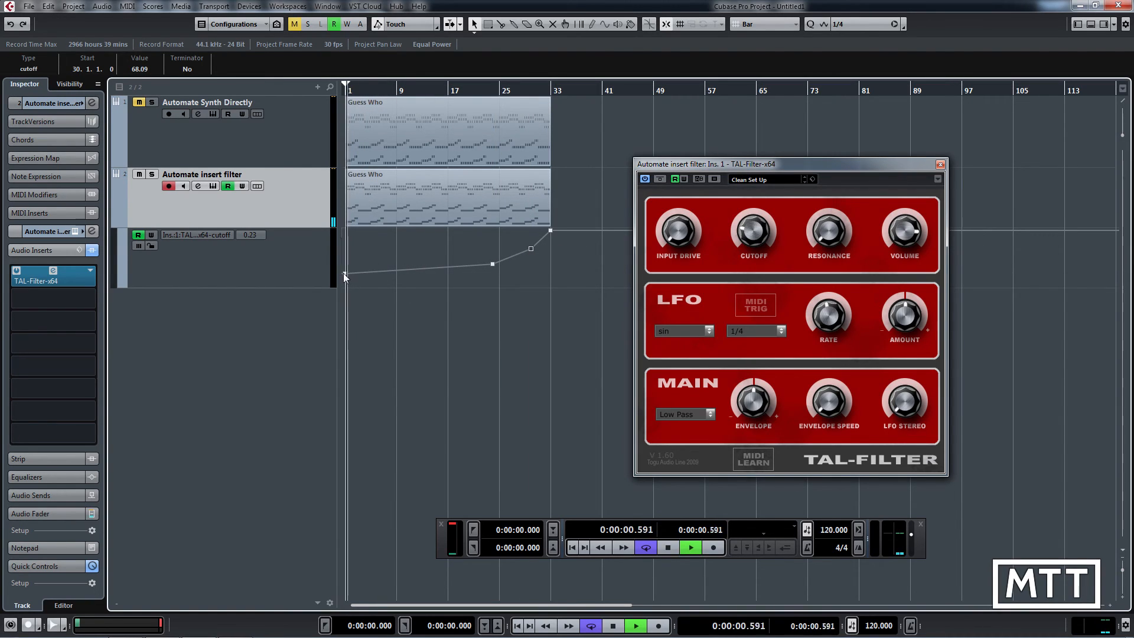
click(345, 273)
drag(346, 273, 346, 274)
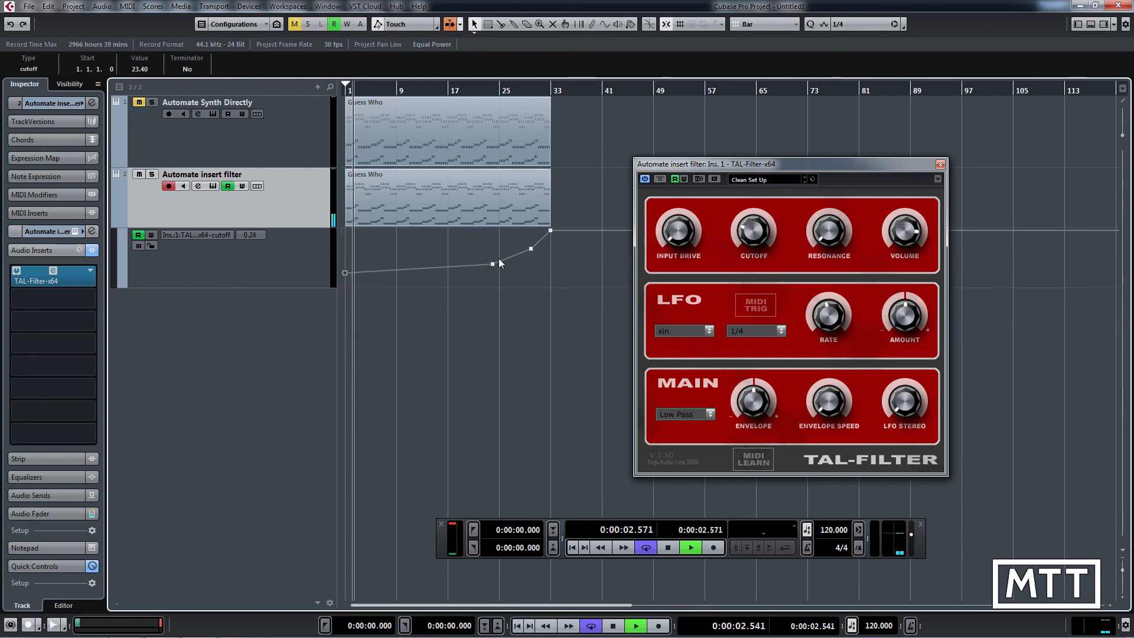
drag(551, 232, 551, 237)
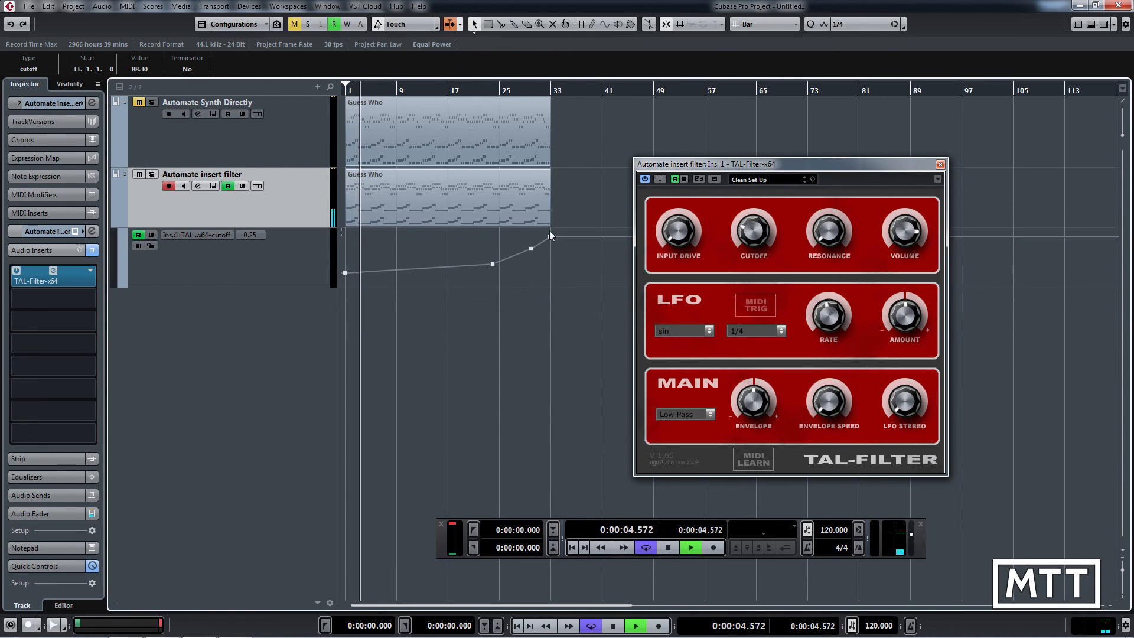
click(493, 92)
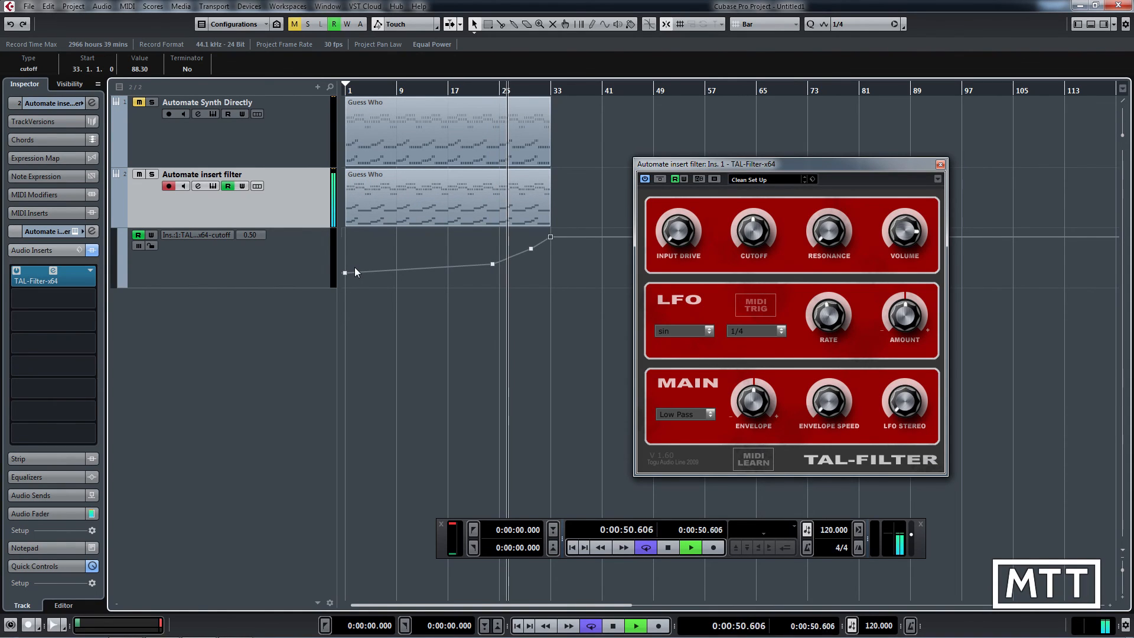
key(space)
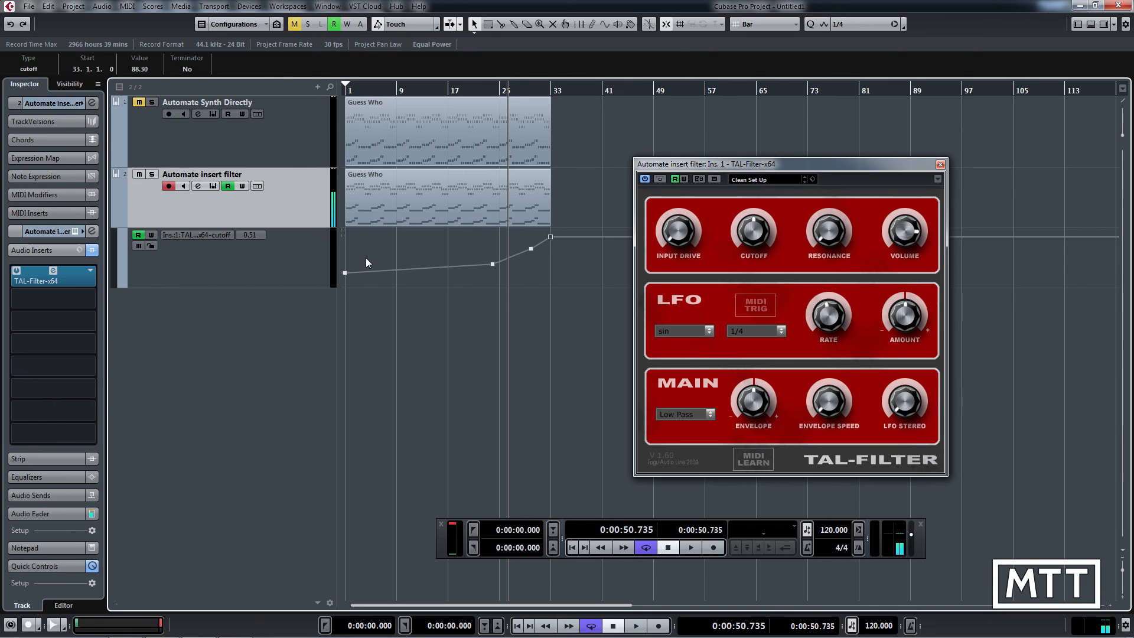
Return the playback position to the project start and select the Automate insert filter track
key(Home)
click(286, 137)
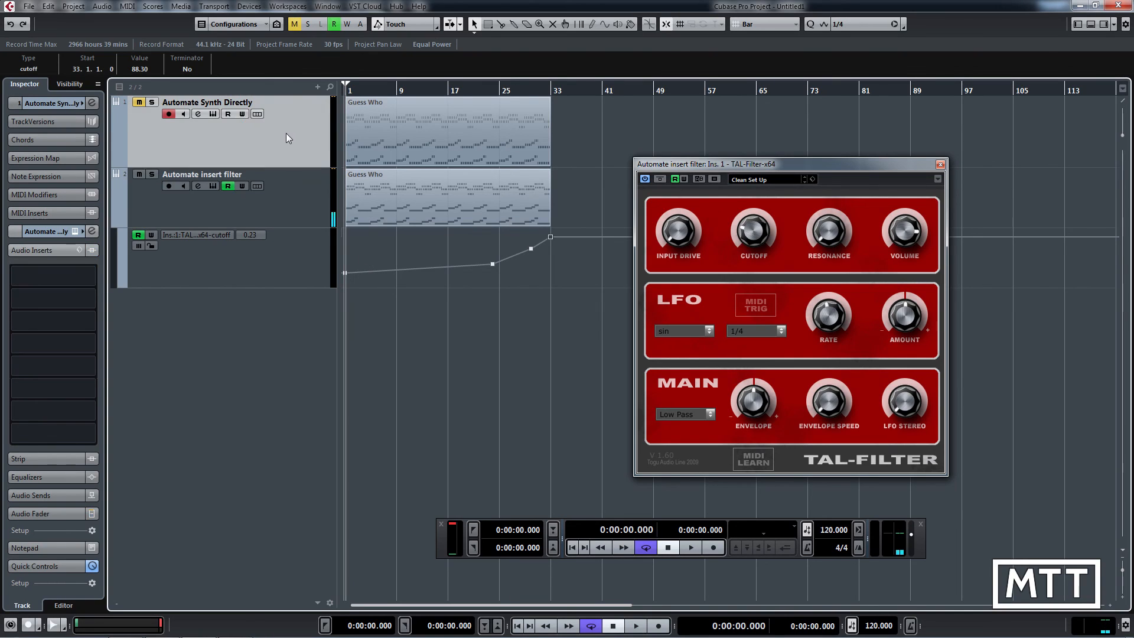
click(289, 199)
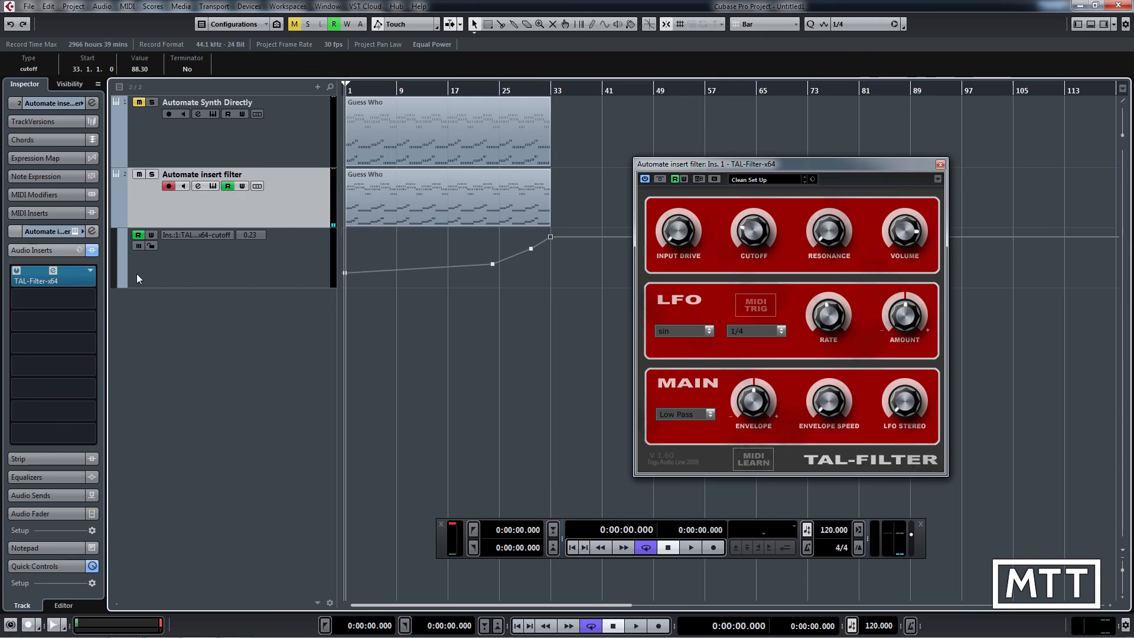